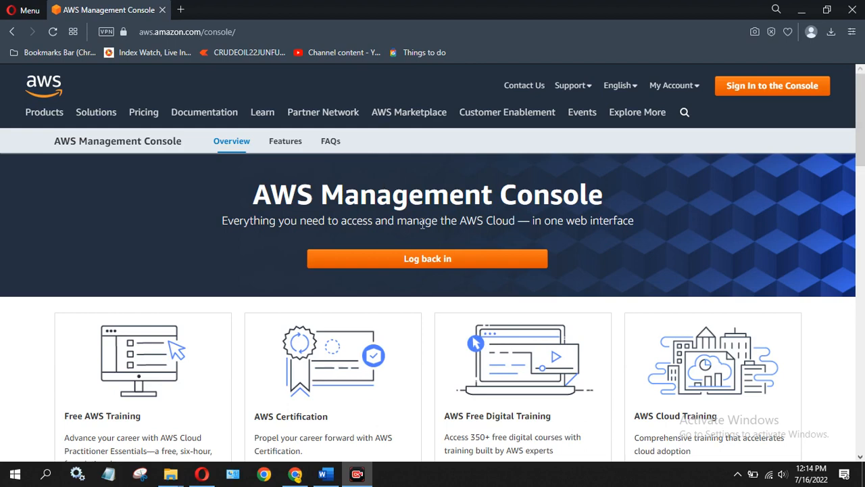
Sign in to the AWS console as root user with the account's email address and password
{"action": "left_click", "coordinate": [422, 265]}
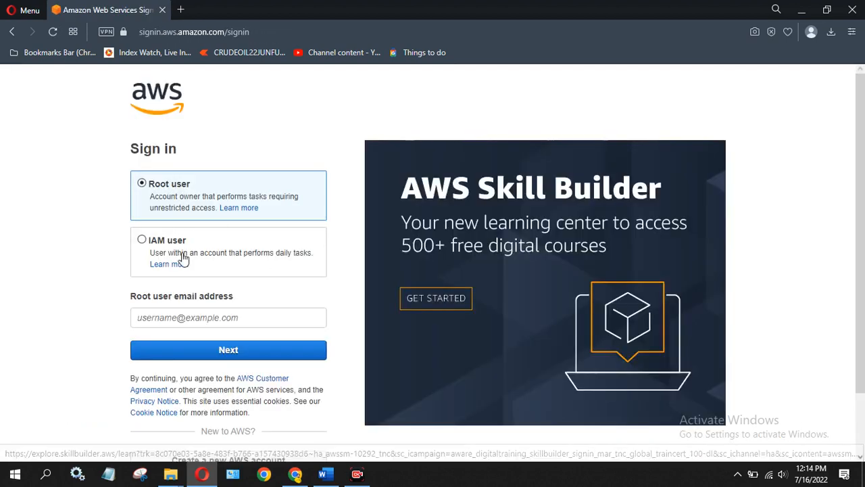
{"action": "left_click", "coordinate": [161, 321]}
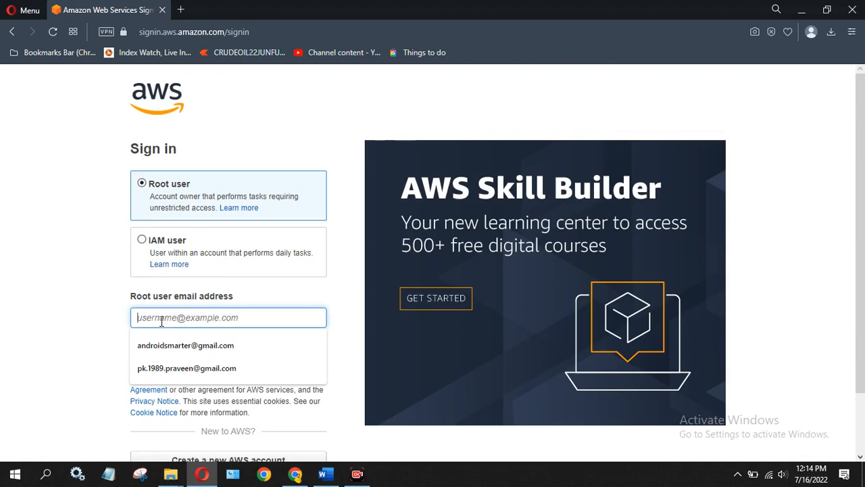
{"action": "left_click", "coordinate": [193, 367]}
{"action": "left_click", "coordinate": [218, 351]}
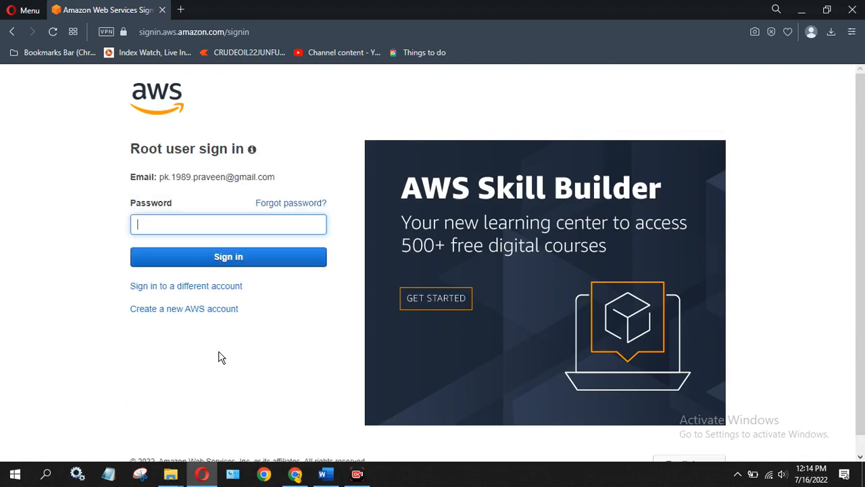
{"action": "type", "text": "*******"}
{"action": "key", "text": "Return"}
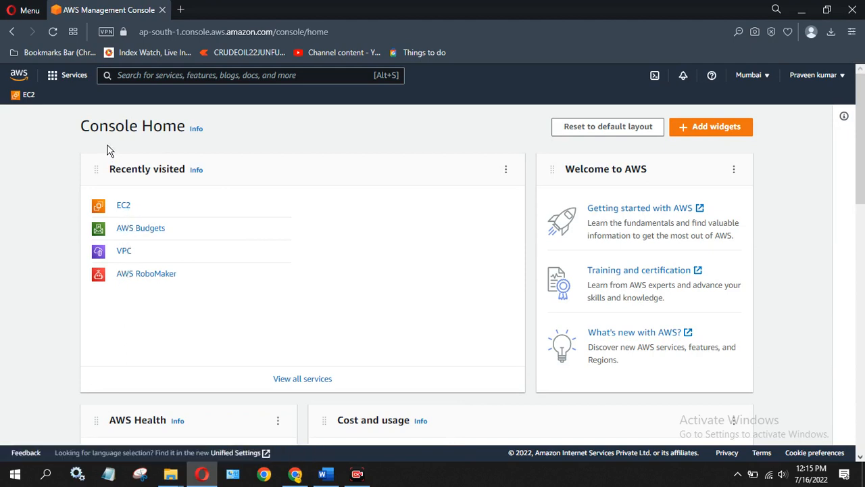
Open the EC2 service and start launching a new instance from its dashboard
{"action": "left_click", "coordinate": [55, 78]}
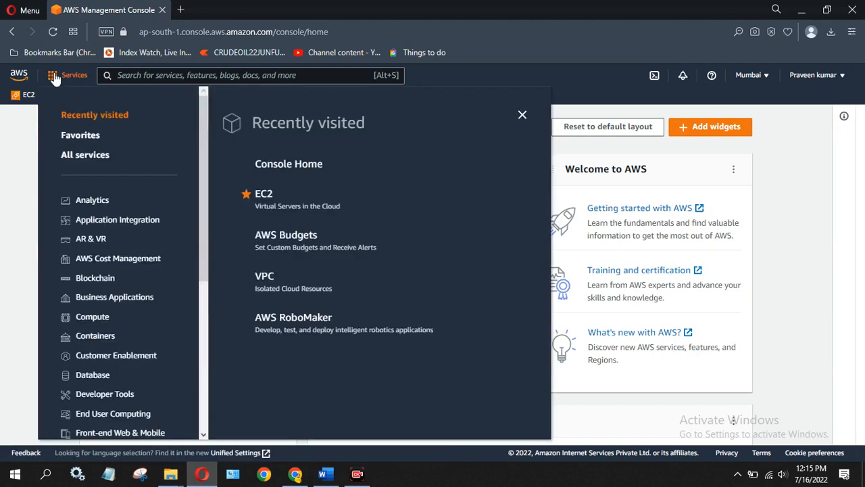
{"action": "left_click", "coordinate": [270, 195]}
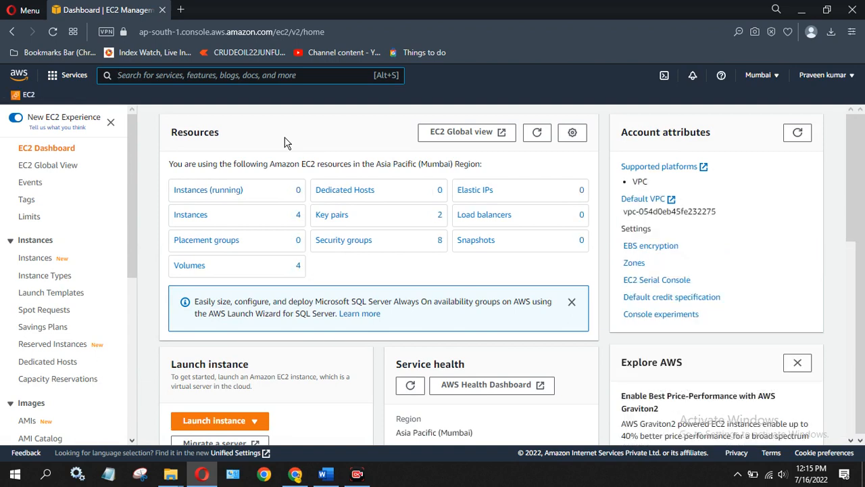
{"action": "left_click", "coordinate": [243, 422]}
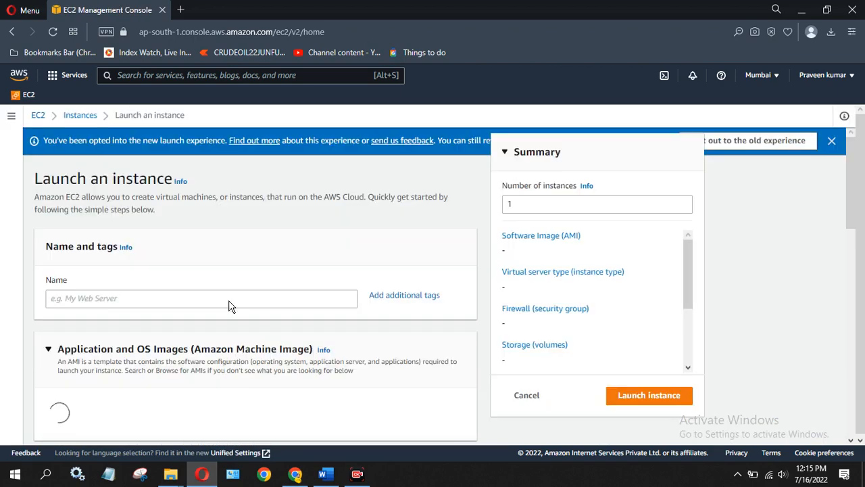
Name the new instance "Windows"
{"action": "left_click", "coordinate": [152, 298]}
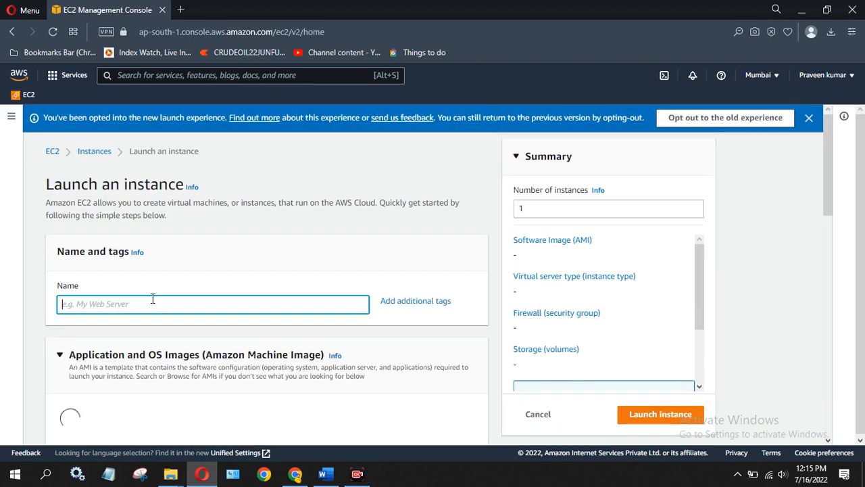
{"action": "type", "text": "W"}
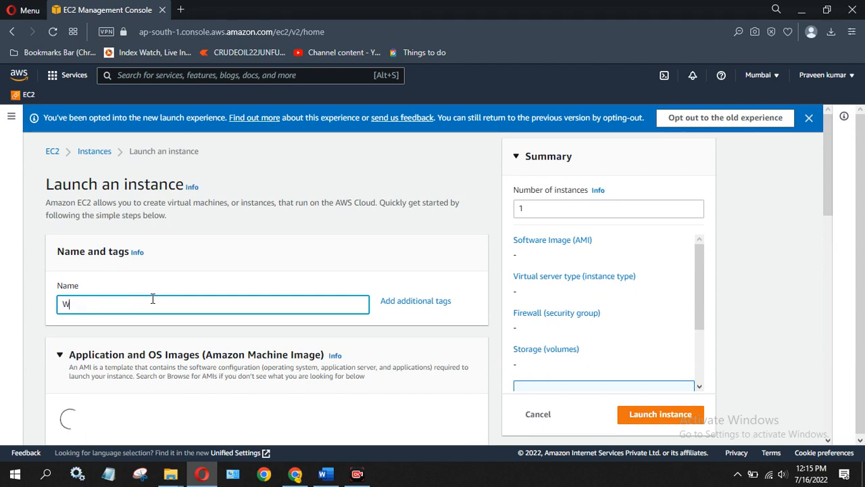
{"action": "type", "text": "indwos"}
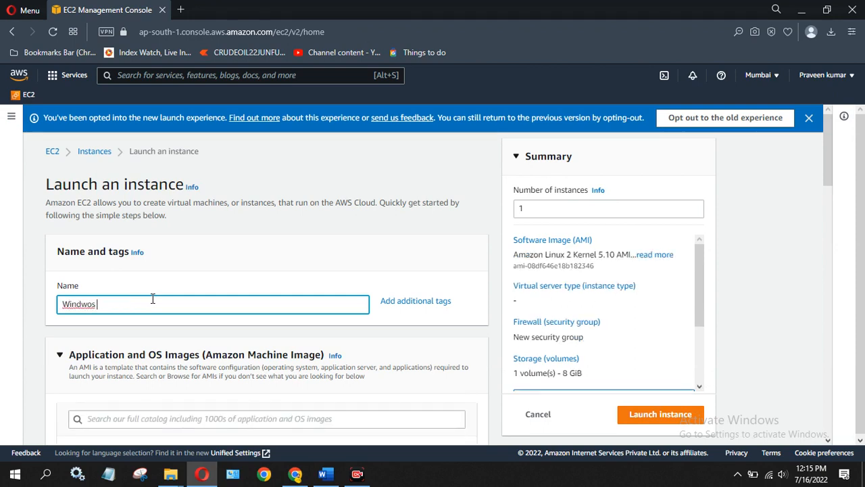
{"action": "right_click", "coordinate": [81, 304]}
{"action": "left_click", "coordinate": [133, 132]}
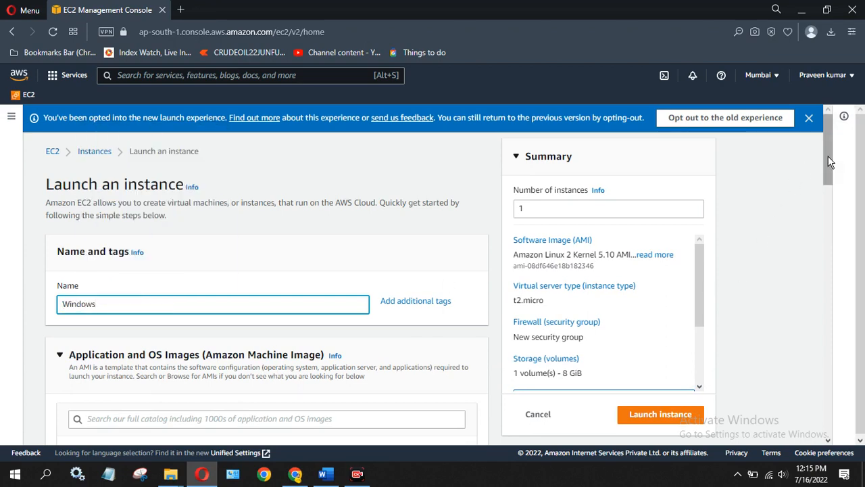
Browse the quickstart AMIs and select the free tier eligible Microsoft Windows Server 2012 R2 Base image
{"action": "left_click_drag", "start_coordinate": [830, 162], "coordinate": [830, 221]}
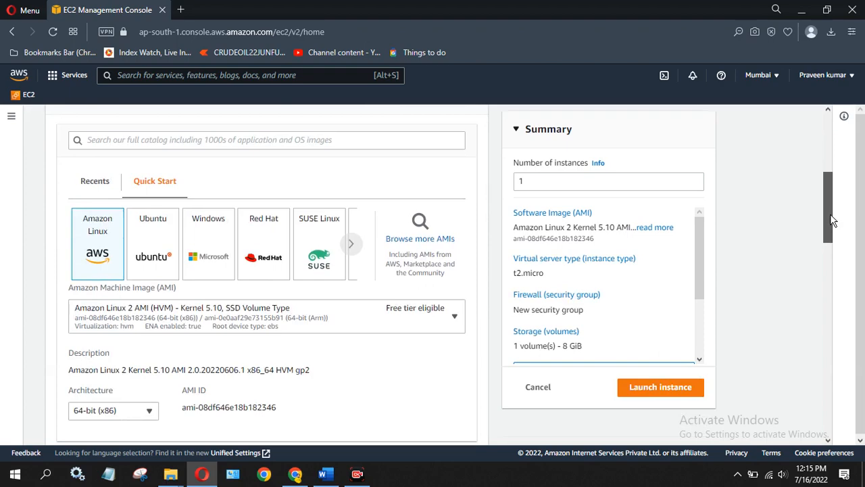
{"action": "left_click", "coordinate": [426, 248]}
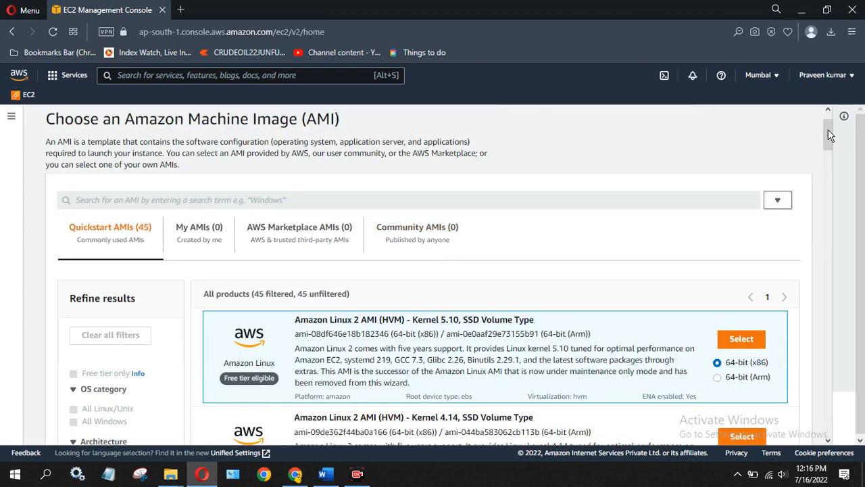
{"action": "left_click_drag", "start_coordinate": [830, 134], "coordinate": [834, 198]}
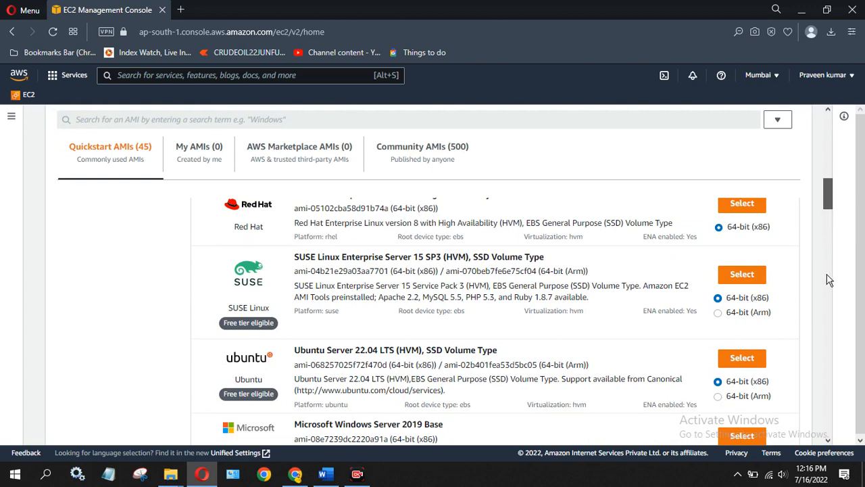
{"action": "left_click_drag", "start_coordinate": [830, 137], "coordinate": [830, 229]}
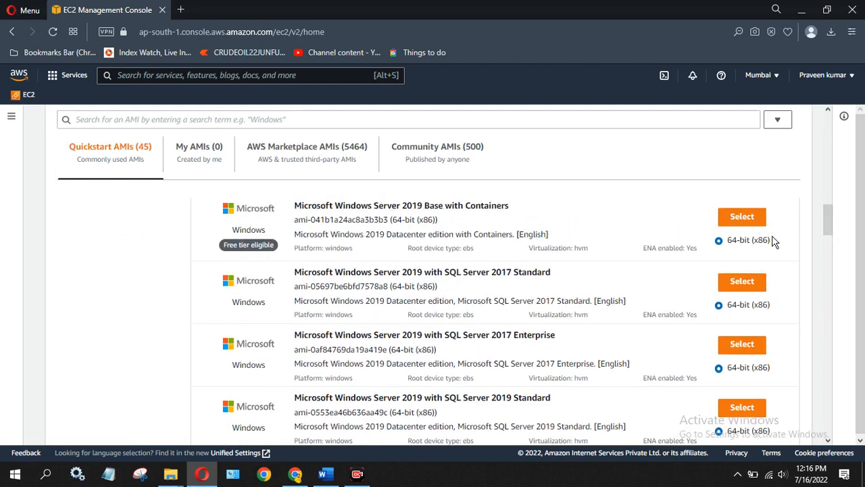
{"action": "left_click_drag", "start_coordinate": [830, 220], "coordinate": [830, 245]}
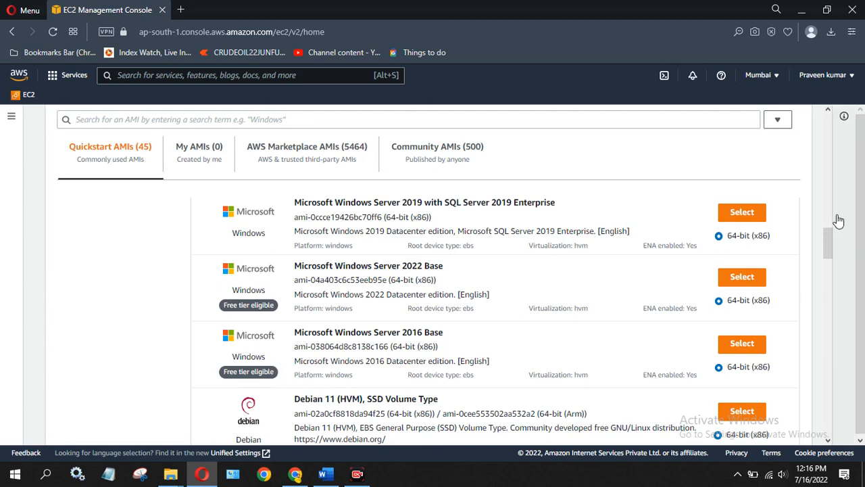
{"action": "left_click_drag", "start_coordinate": [830, 242], "coordinate": [834, 318]}
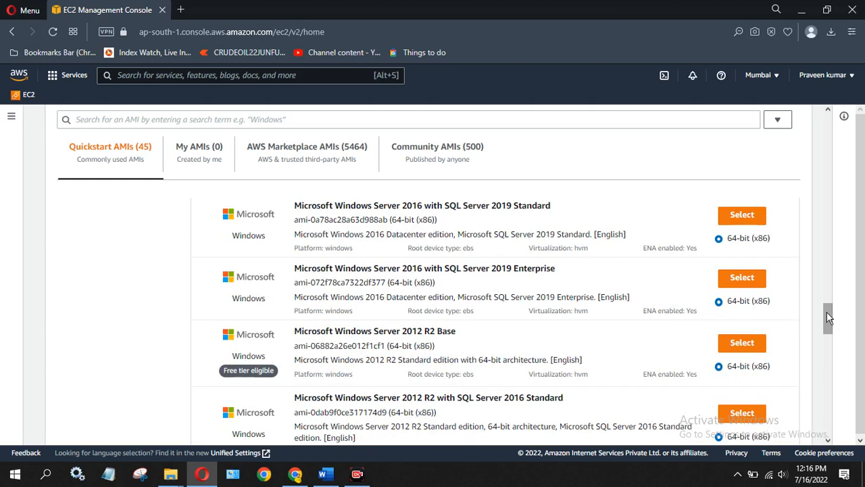
{"action": "left_click_drag", "start_coordinate": [827, 312], "coordinate": [827, 320]}
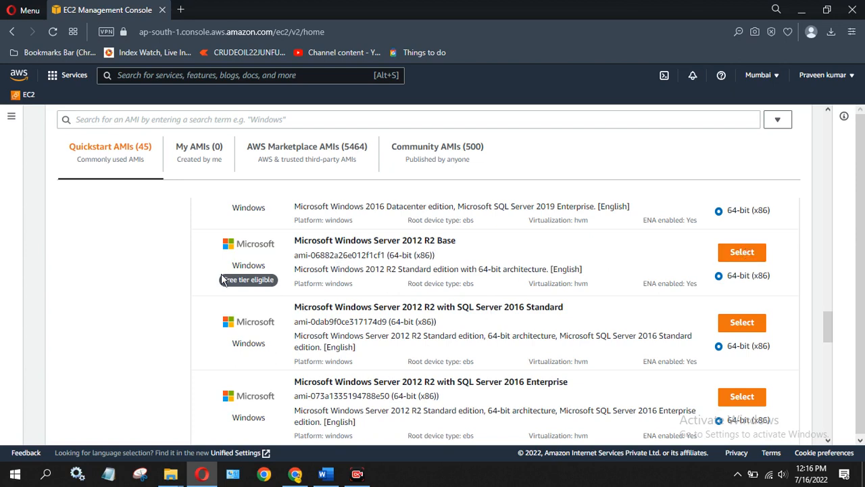
{"action": "left_click", "coordinate": [746, 253]}
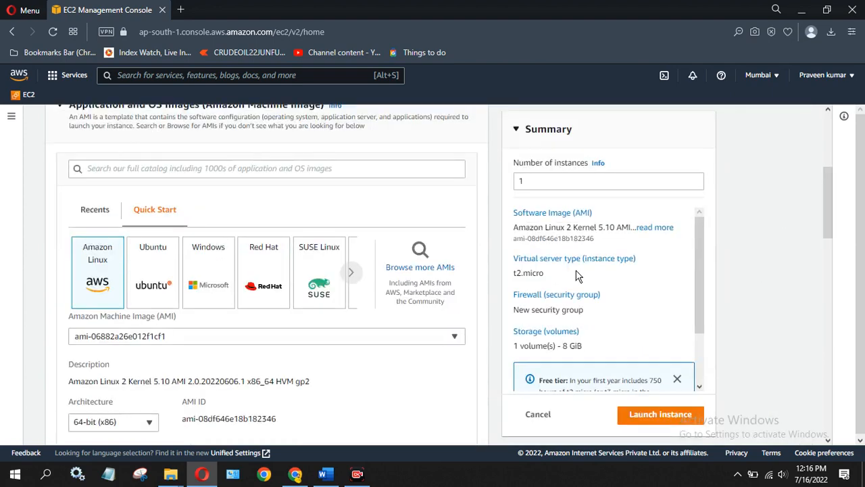
{"action": "left_click", "coordinate": [829, 264]}
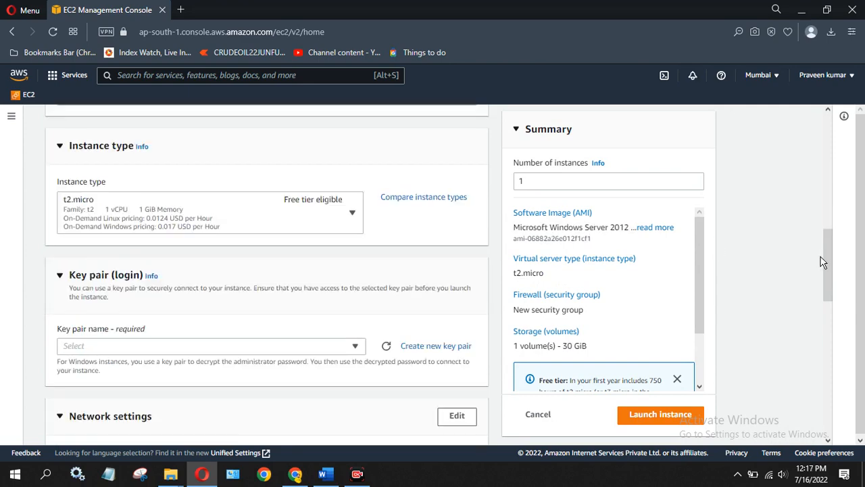
{"action": "left_click", "coordinate": [433, 349]}
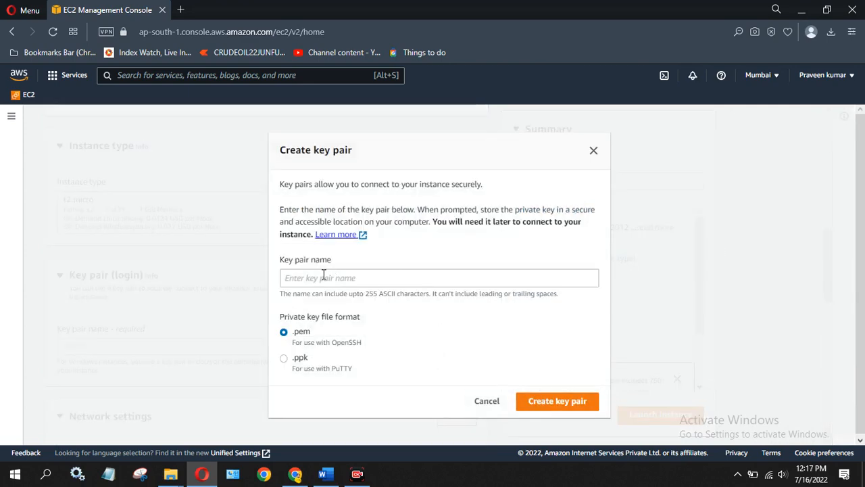
{"action": "left_click", "coordinate": [304, 279]}
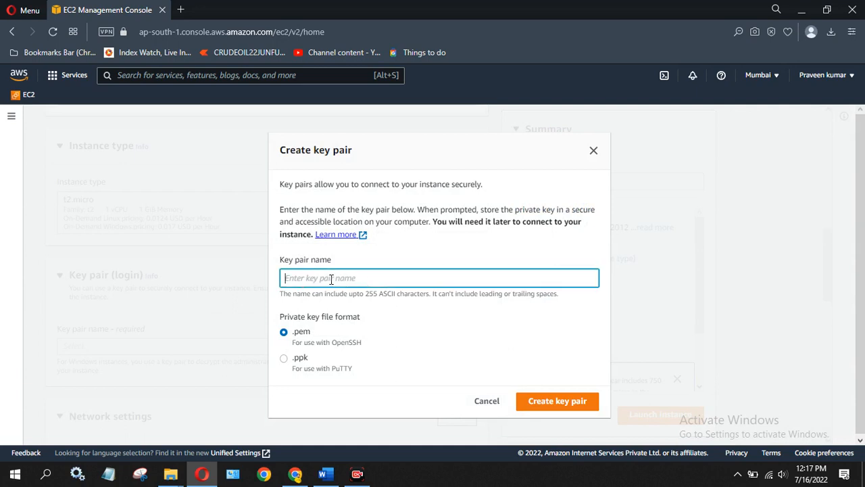
{"action": "type", "text": "windows"}
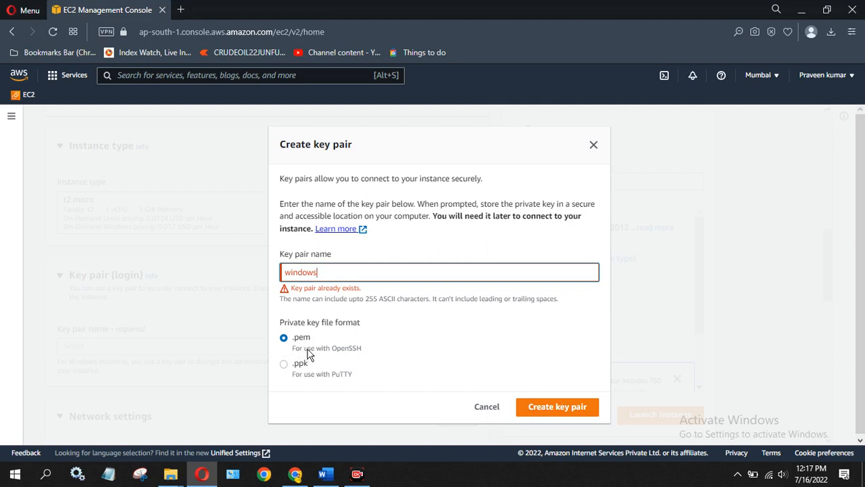
{"action": "left_click_drag", "start_coordinate": [327, 271], "coordinate": [228, 283]}
{"action": "left_click", "coordinate": [593, 145]}
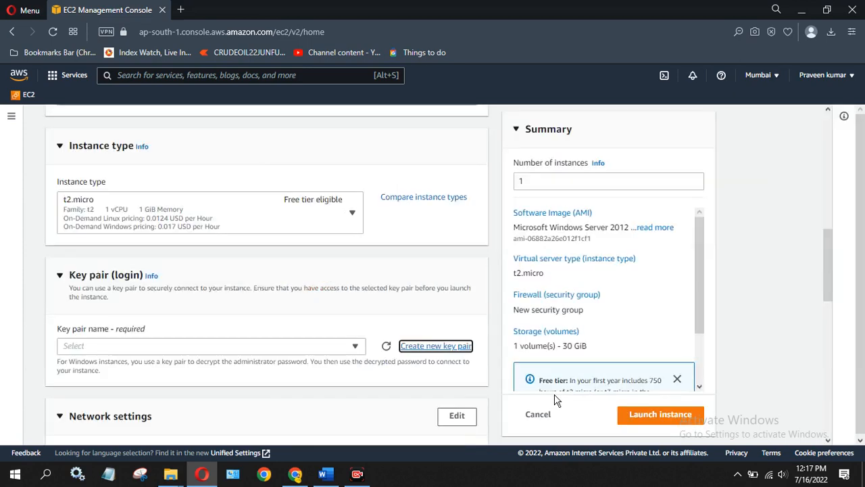
Check the browser's downloads for the existing key file and review the instance's network settings
{"action": "left_click", "coordinate": [830, 36]}
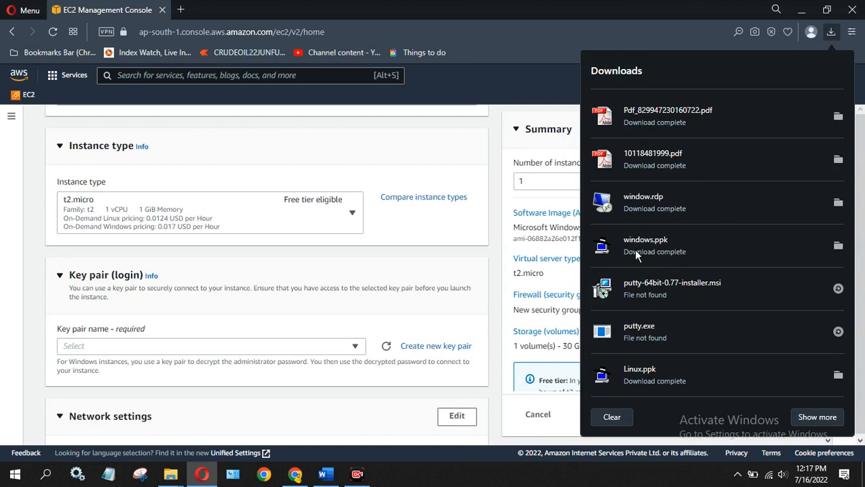
{"action": "left_click", "coordinate": [517, 91]}
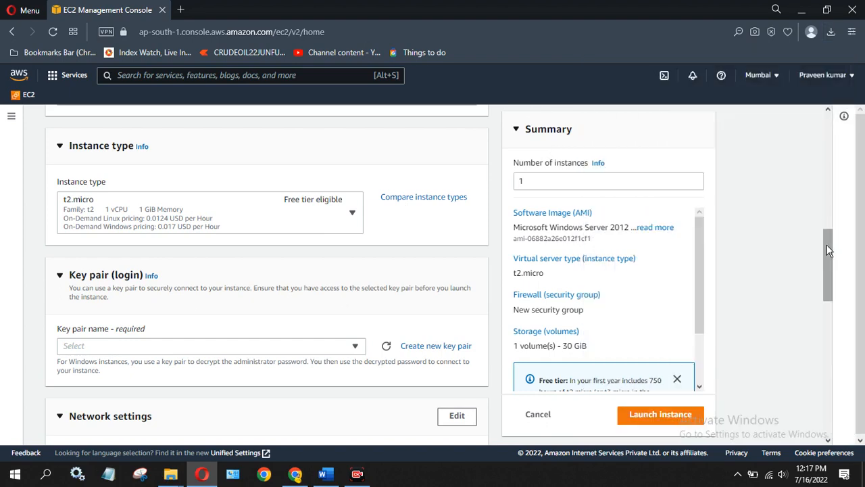
{"action": "left_click_drag", "start_coordinate": [827, 245], "coordinate": [824, 319]}
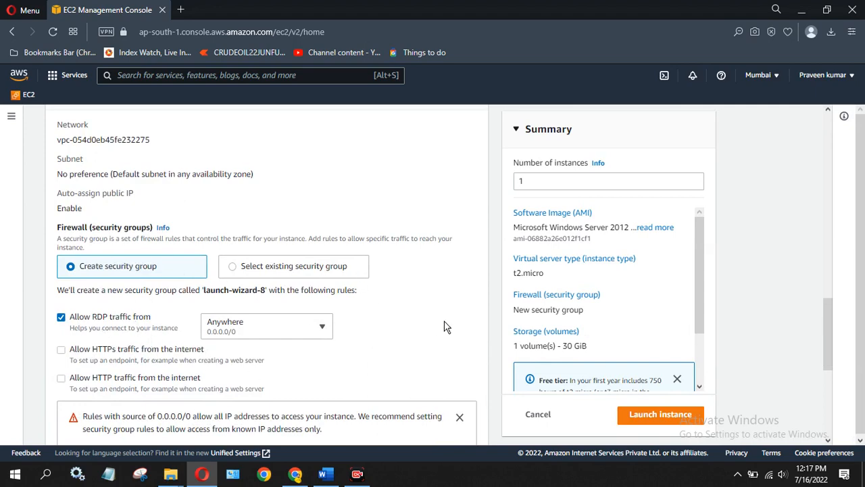
{"action": "left_click_drag", "start_coordinate": [826, 323], "coordinate": [825, 292]}
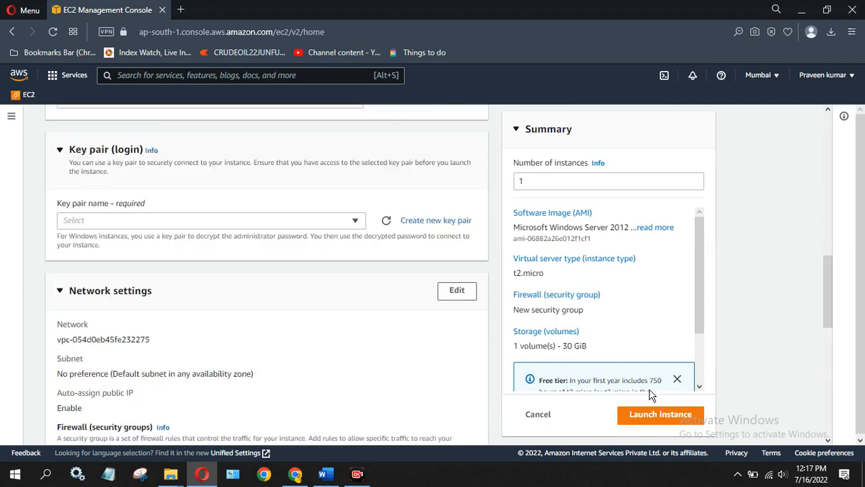
Choose the existing "windows" key pair for logging in to the instance
{"action": "left_click", "coordinate": [647, 425]}
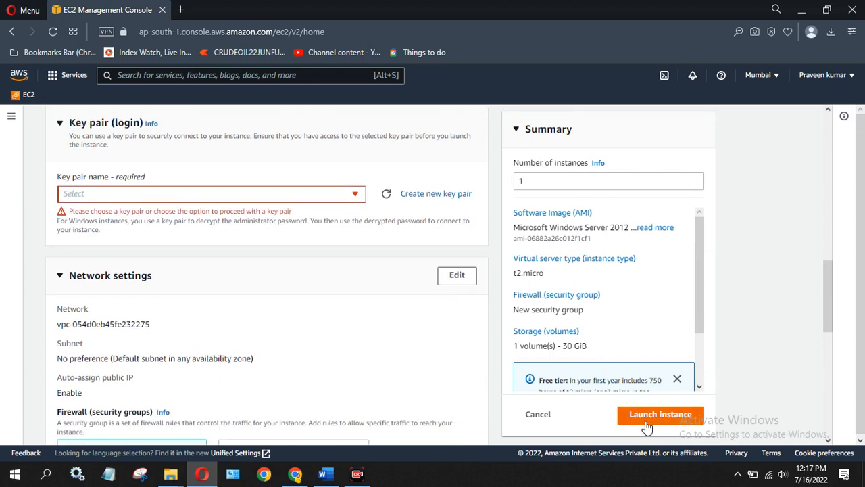
{"action": "left_click", "coordinate": [355, 194]}
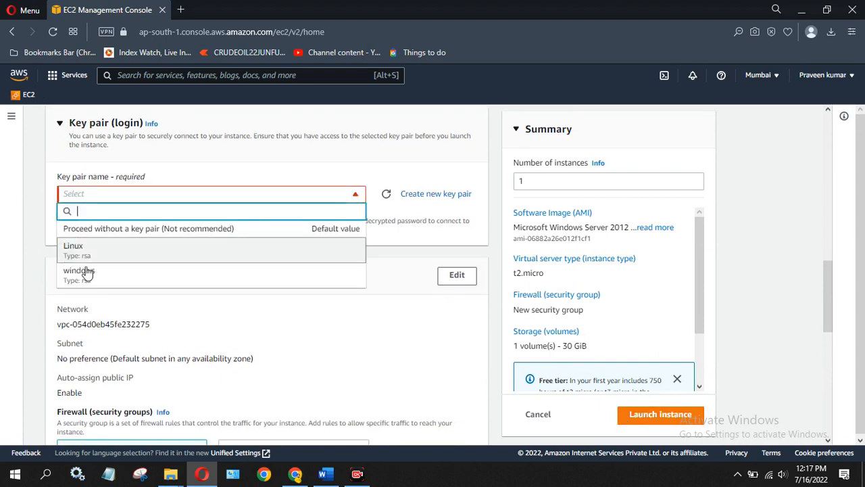
{"action": "left_click", "coordinate": [108, 278]}
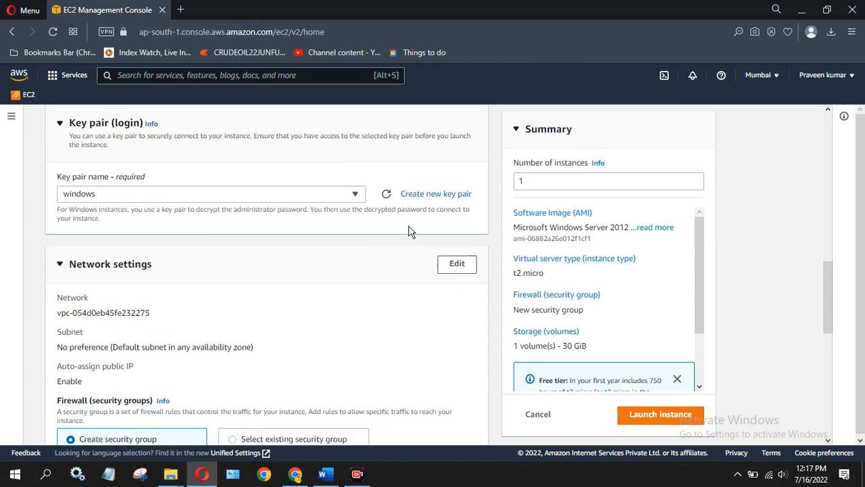
{"action": "left_click", "coordinate": [355, 195]}
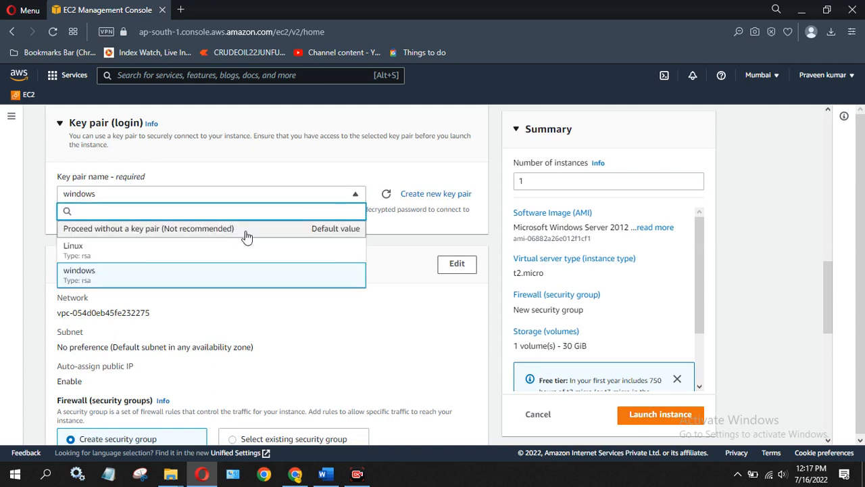
{"action": "left_click", "coordinate": [403, 229]}
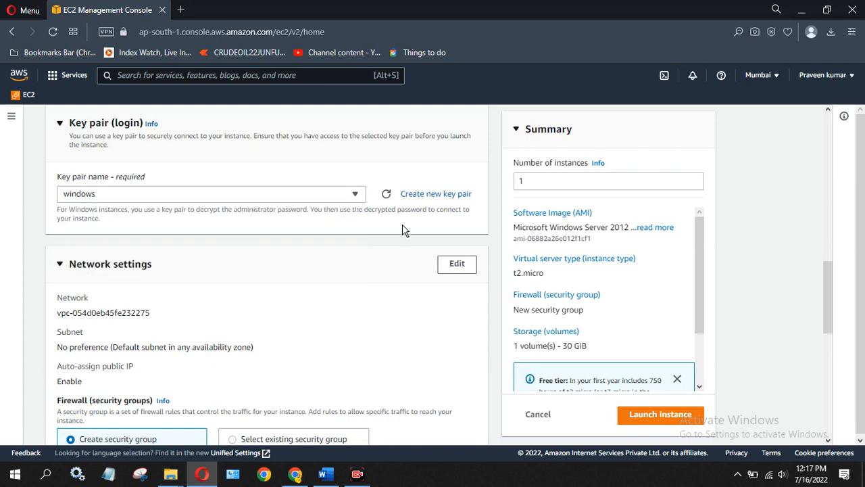
Launch the instance and expand its launch log
{"action": "left_click", "coordinate": [675, 419]}
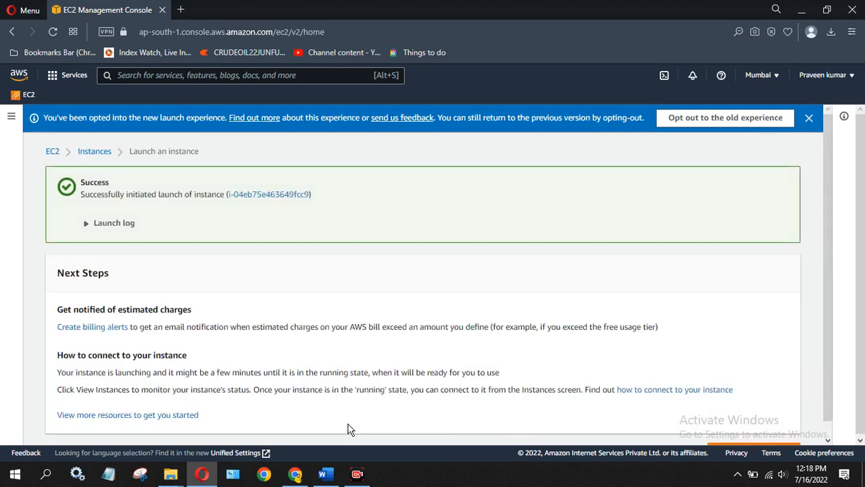
{"action": "left_click", "coordinate": [84, 224]}
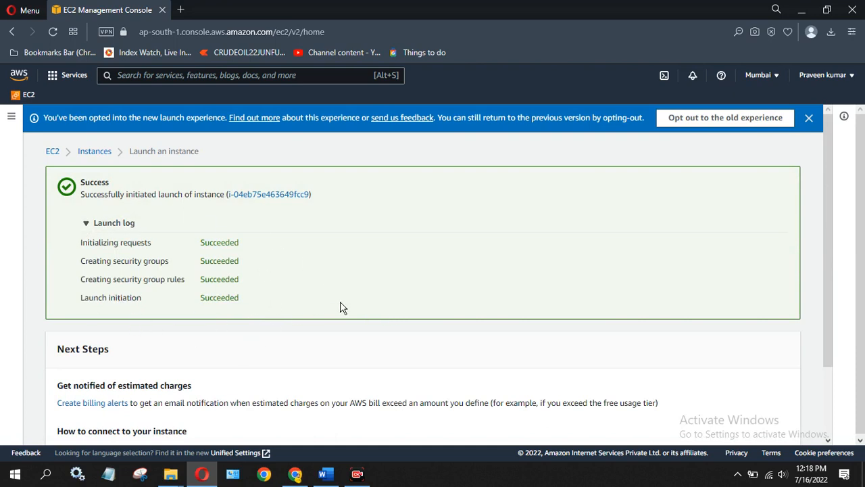
Open the full list of EC2 instances from the EC2 dashboard and check the new Windows instance's status
{"action": "left_click", "coordinate": [54, 74]}
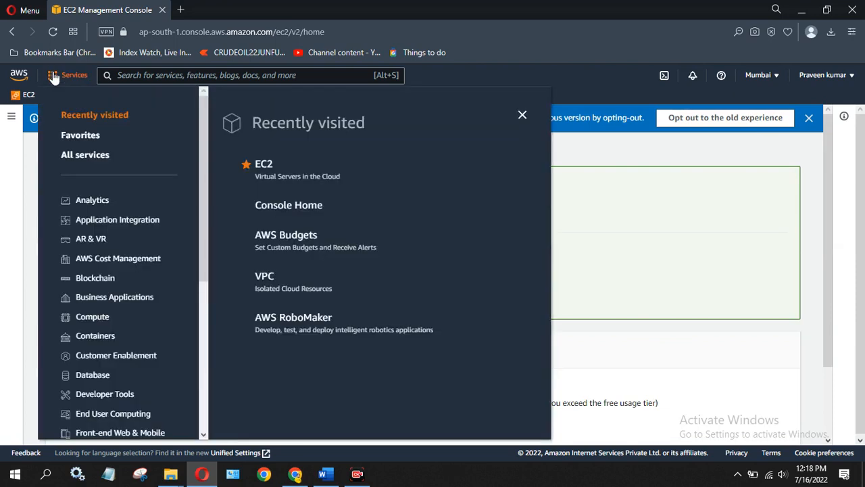
{"action": "left_click", "coordinate": [266, 166]}
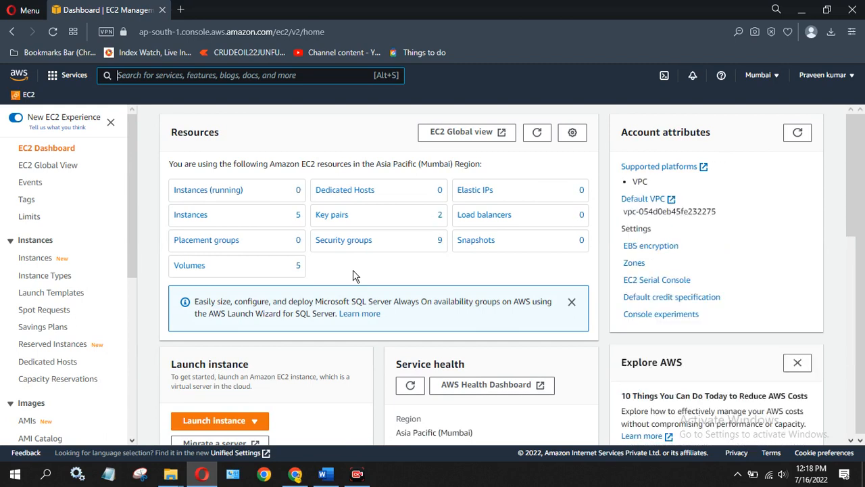
{"action": "left_click", "coordinate": [191, 217]}
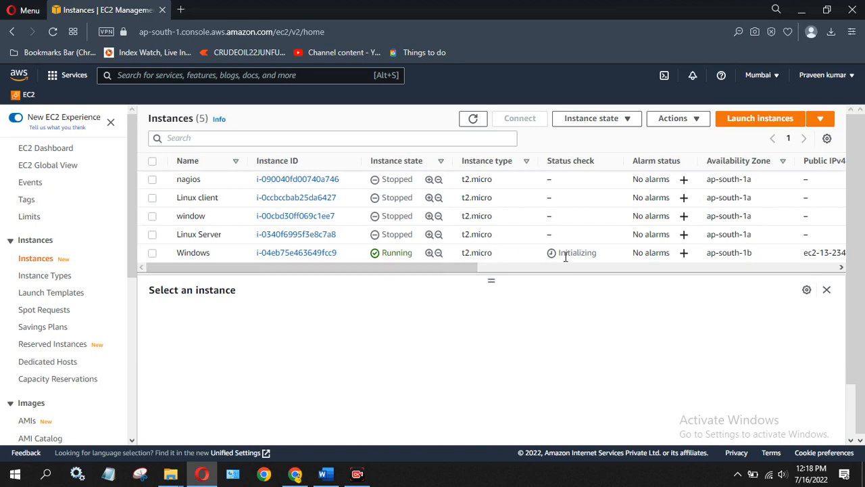
{"action": "left_click", "coordinate": [56, 80]}
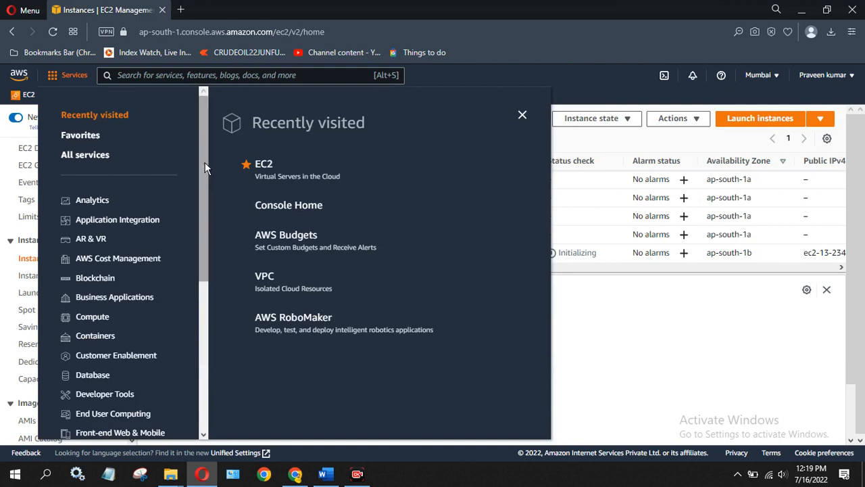
{"action": "left_click_drag", "start_coordinate": [202, 162], "coordinate": [202, 172]}
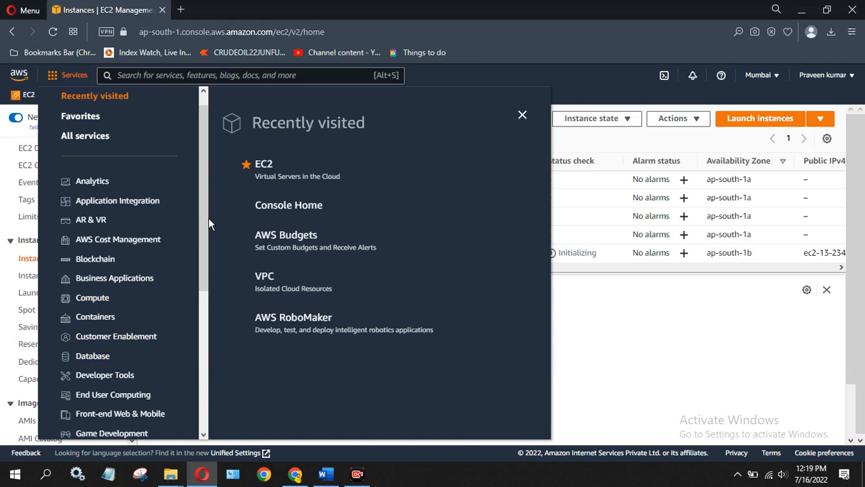
{"action": "left_click_drag", "start_coordinate": [209, 238], "coordinate": [203, 368]}
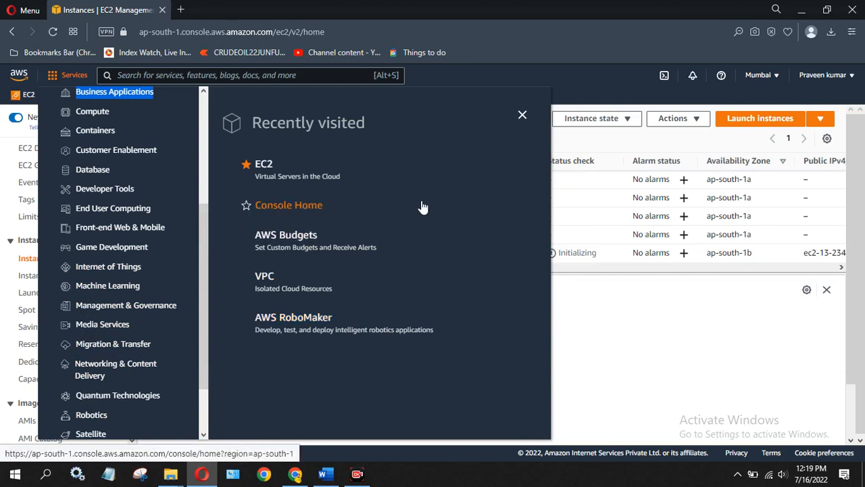
{"action": "left_click", "coordinate": [524, 117]}
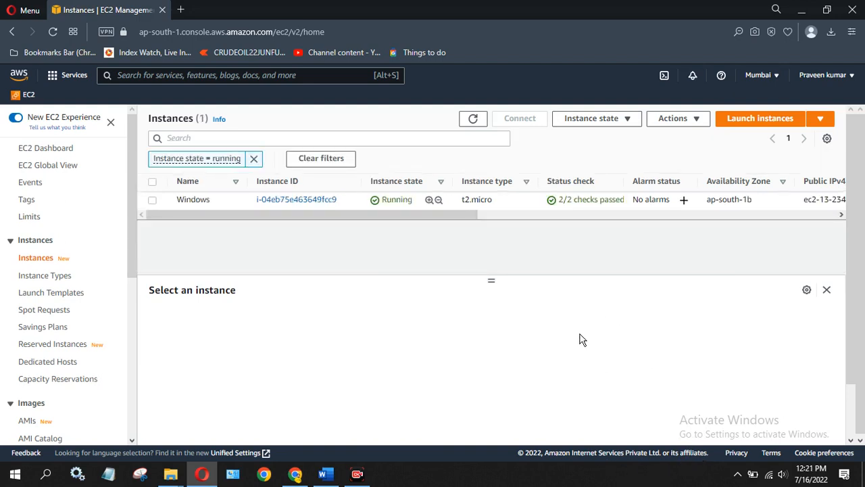
Return to the EC2 dashboard and list only the running instances
{"action": "left_click", "coordinate": [57, 79]}
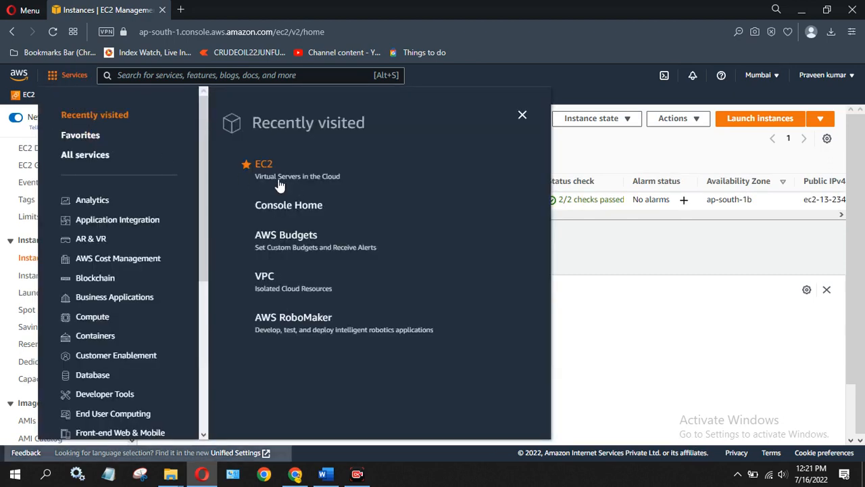
{"action": "left_click", "coordinate": [264, 165]}
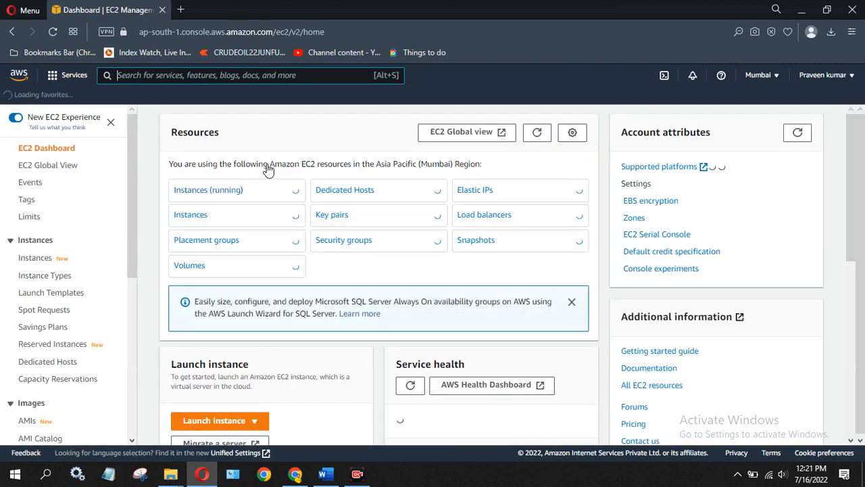
{"action": "left_click", "coordinate": [205, 196]}
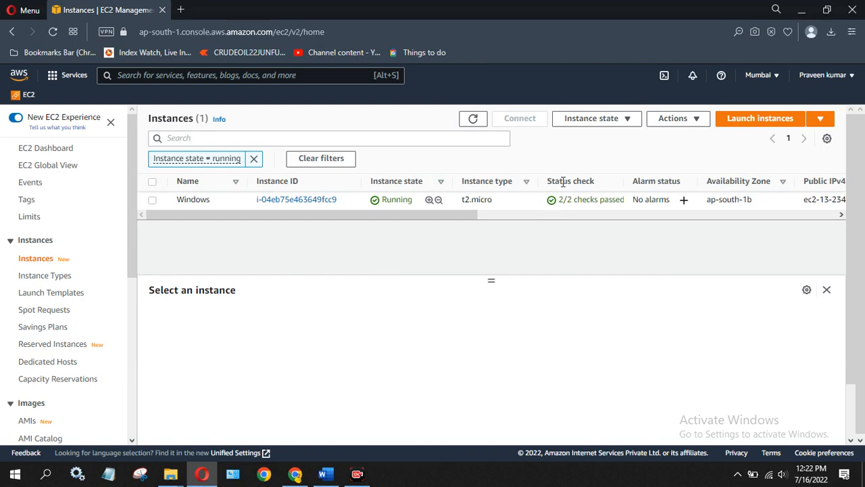
Select the running Windows instance and bring up its RDP client connection options
{"action": "left_click", "coordinate": [153, 200]}
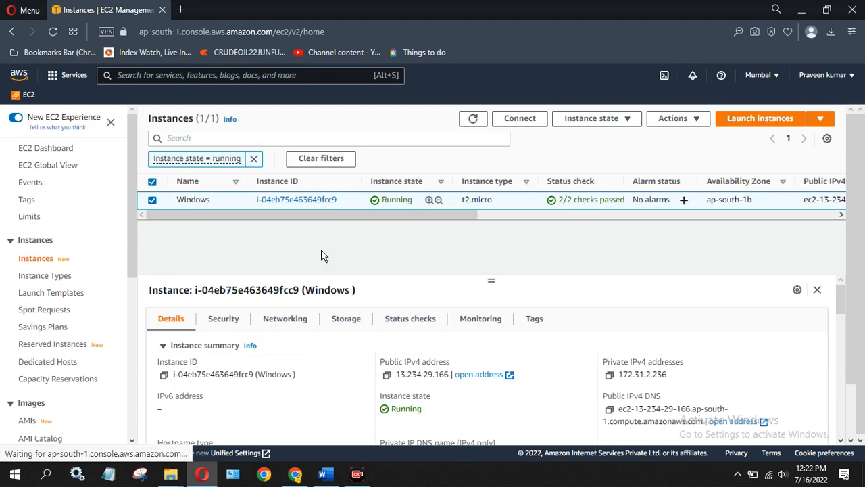
{"action": "right_click", "coordinate": [357, 207]}
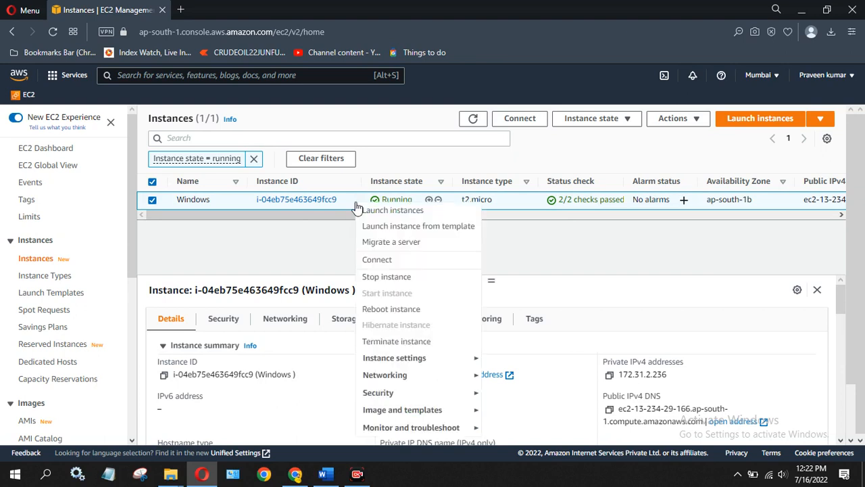
{"action": "left_click", "coordinate": [383, 263]}
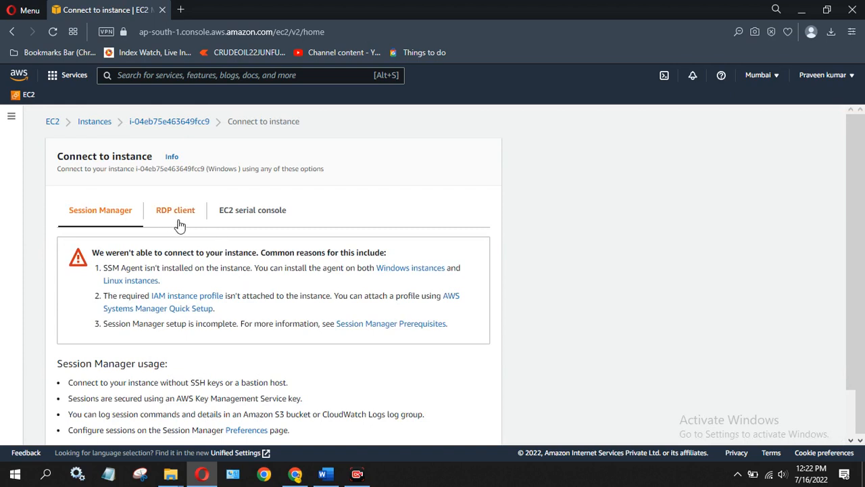
{"action": "left_click", "coordinate": [176, 211]}
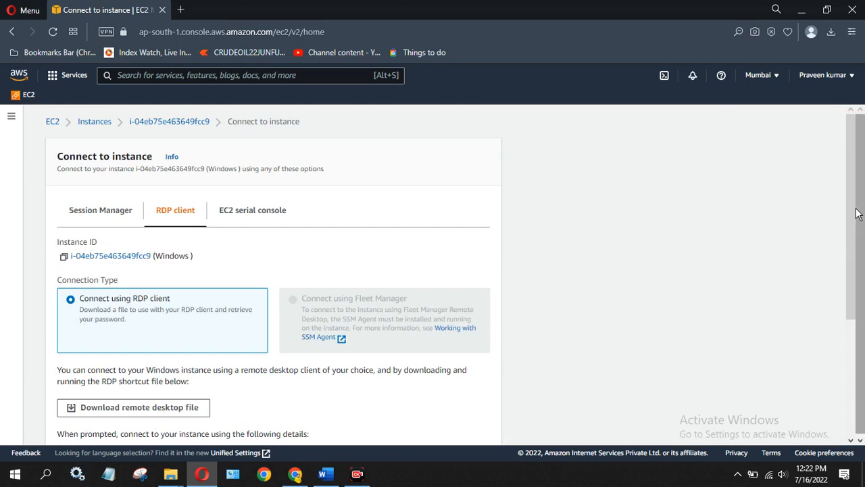
Retrieve the instance's Windows password by loading the Winodws.pem key file from Downloads and decrypting it
{"action": "left_click_drag", "start_coordinate": [853, 234], "coordinate": [863, 357]}
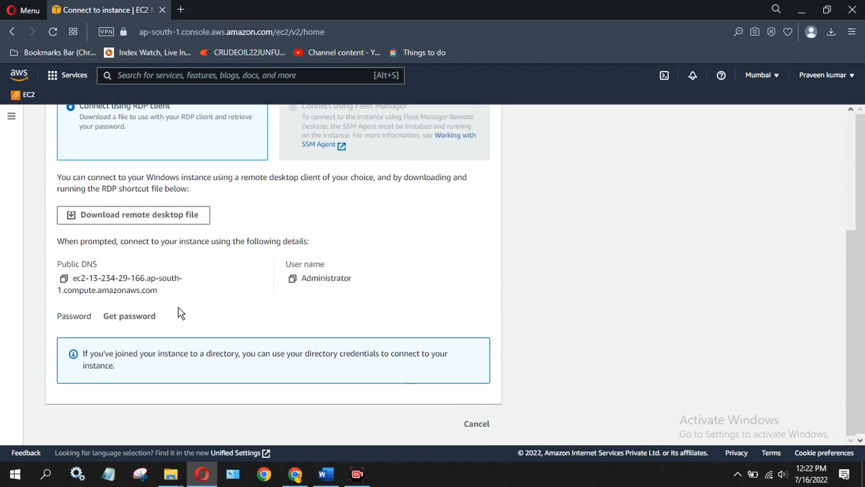
{"action": "left_click", "coordinate": [134, 323]}
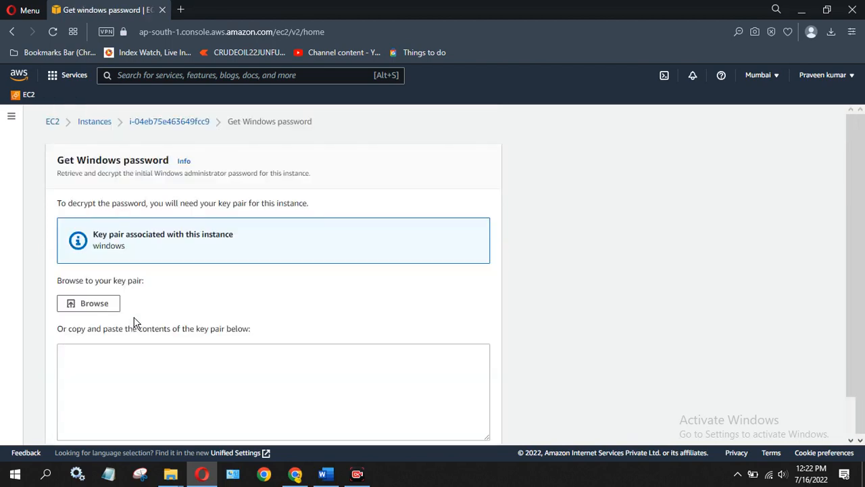
{"action": "left_click", "coordinate": [100, 307]}
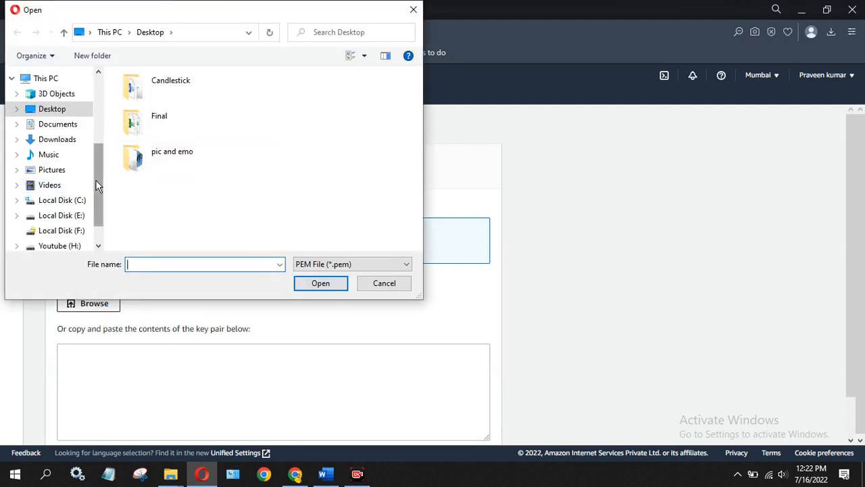
{"action": "left_click", "coordinate": [57, 141]}
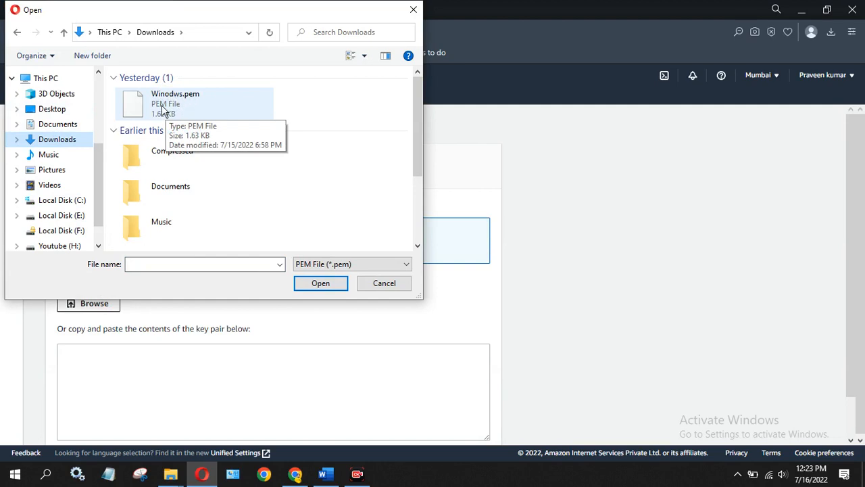
{"action": "double_click", "coordinate": [162, 104]}
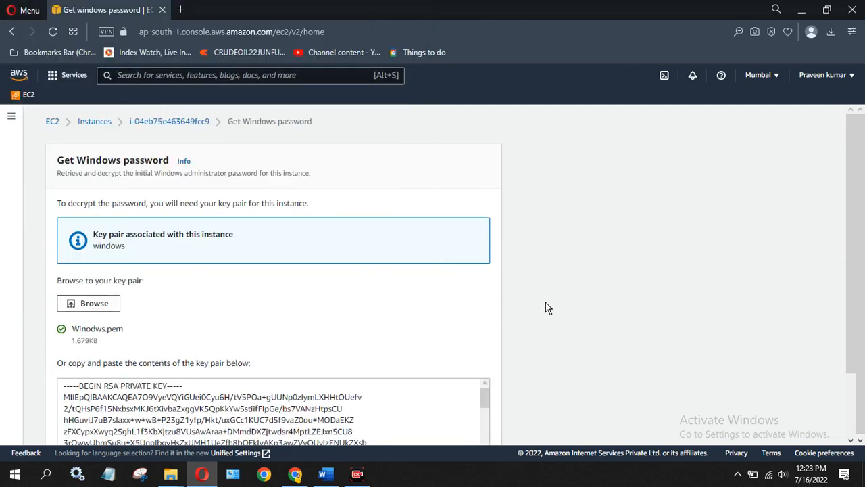
{"action": "left_click_drag", "start_coordinate": [852, 254], "coordinate": [851, 317]}
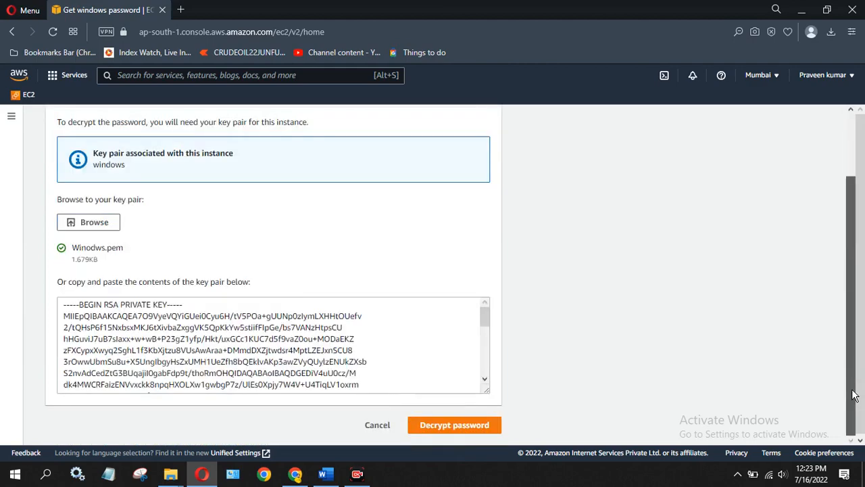
{"action": "left_click", "coordinate": [441, 427]}
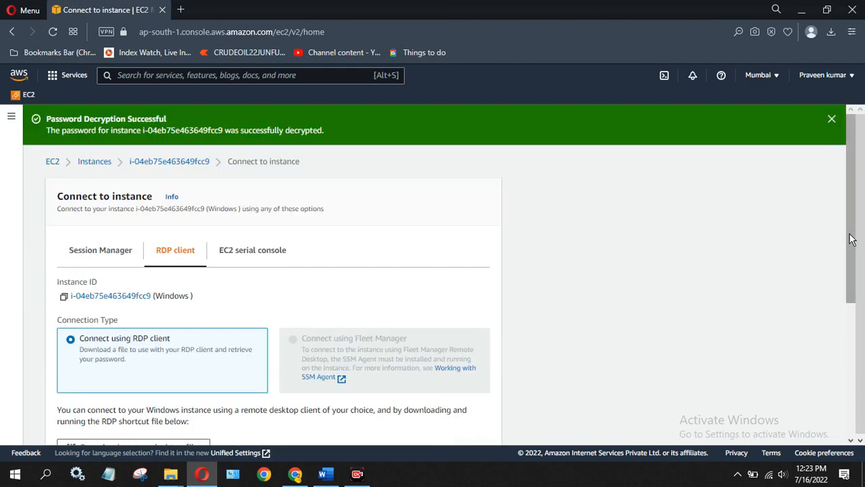
Copy the decrypted administrator password from the instance's connection details
{"action": "left_click_drag", "start_coordinate": [853, 239], "coordinate": [848, 371]}
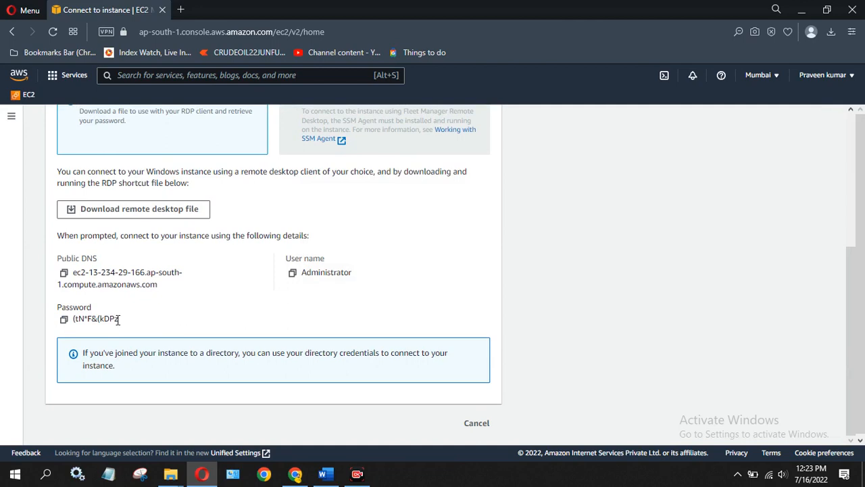
{"action": "left_click_drag", "start_coordinate": [118, 321], "coordinate": [67, 325]}
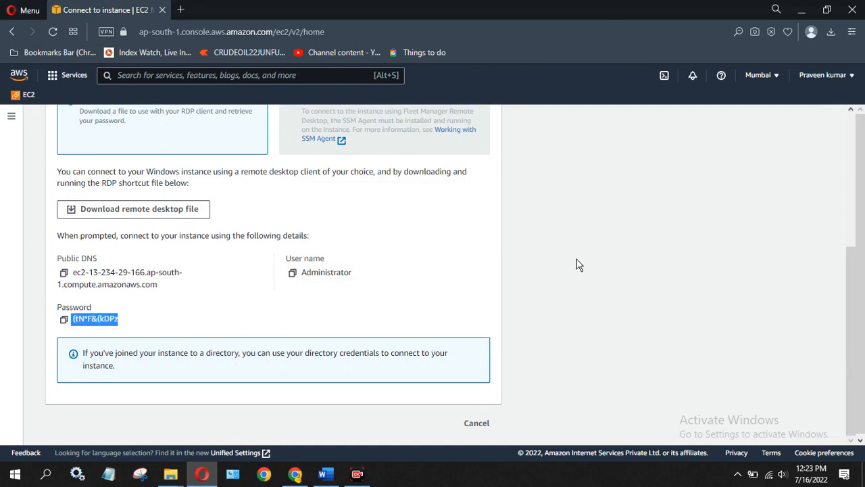
{"action": "left_click_drag", "start_coordinate": [850, 318], "coordinate": [850, 241]}
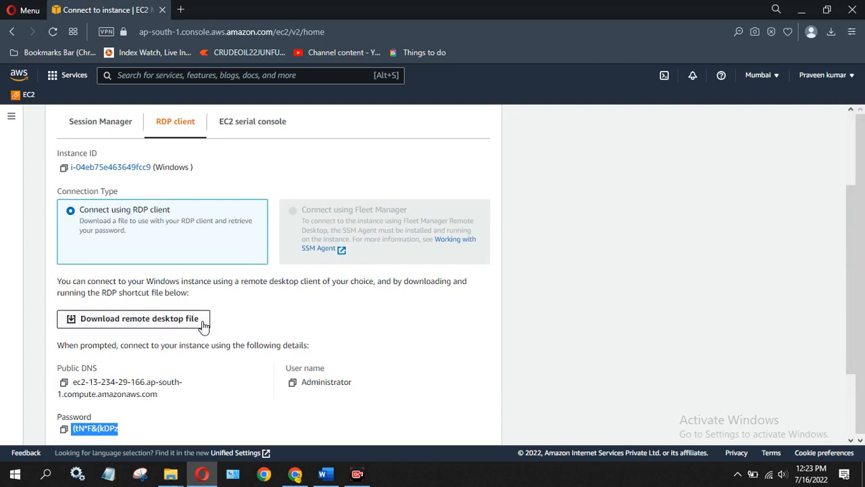
{"action": "left_click", "coordinate": [829, 38]}
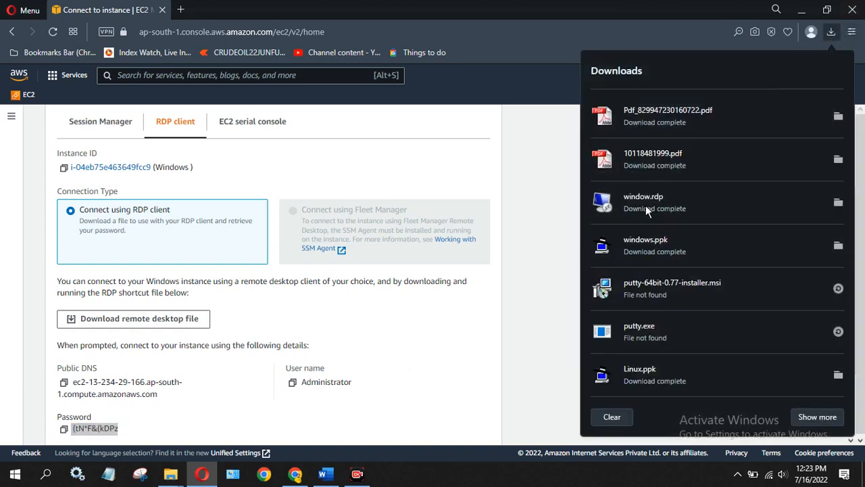
{"action": "left_click", "coordinate": [170, 473]}
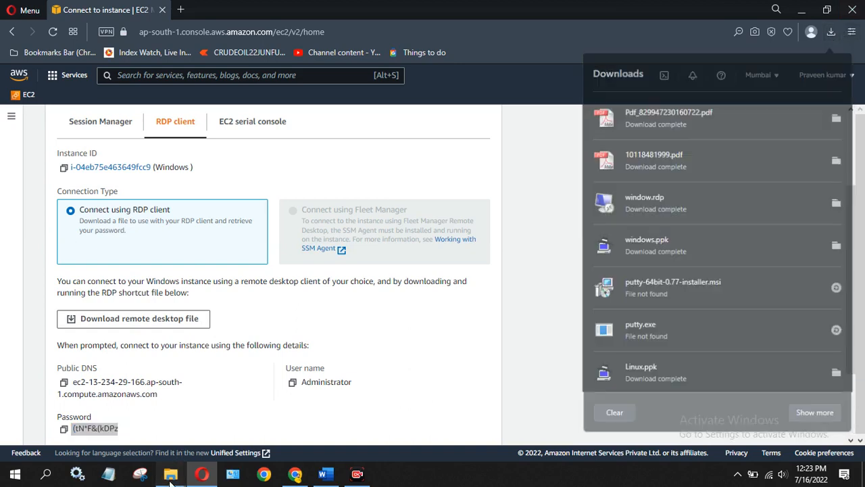
{"action": "left_click", "coordinate": [120, 429]}
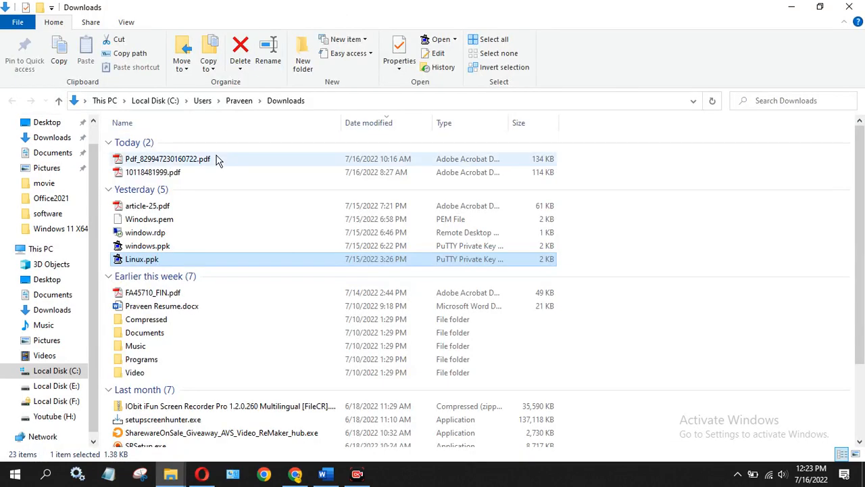
{"action": "double_click", "coordinate": [144, 234]}
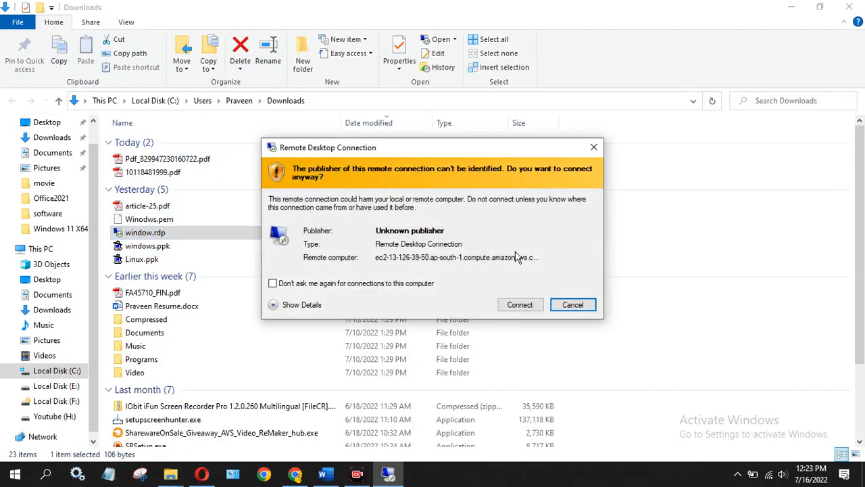
{"action": "left_click", "coordinate": [593, 147]}
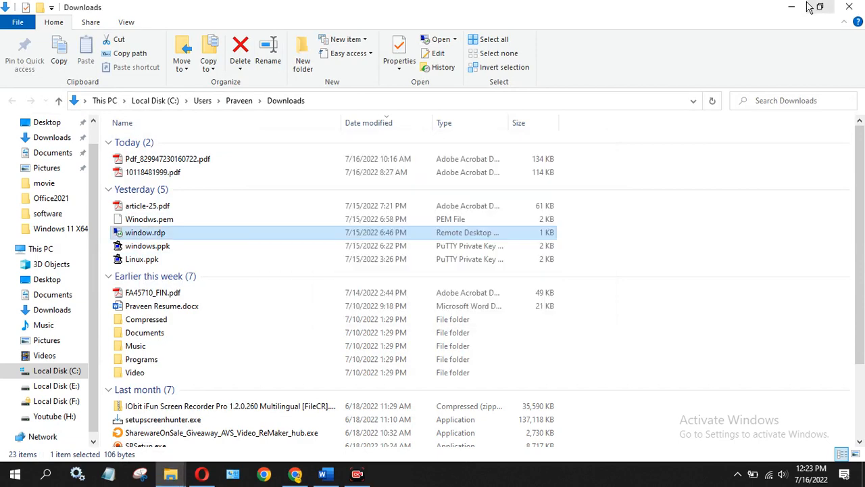
{"action": "left_click", "coordinate": [790, 7]}
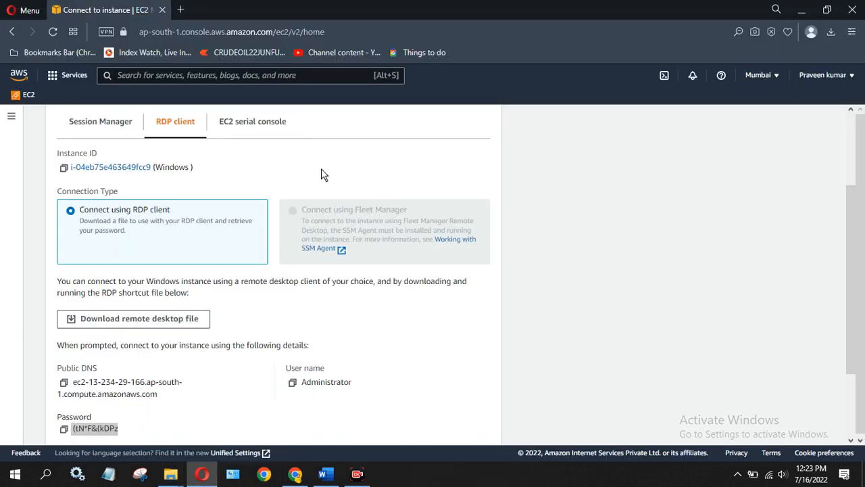
Download the instance's remote desktop file, open it and approve the remote connection despite the unknown publisher
{"action": "left_click", "coordinate": [130, 321]}
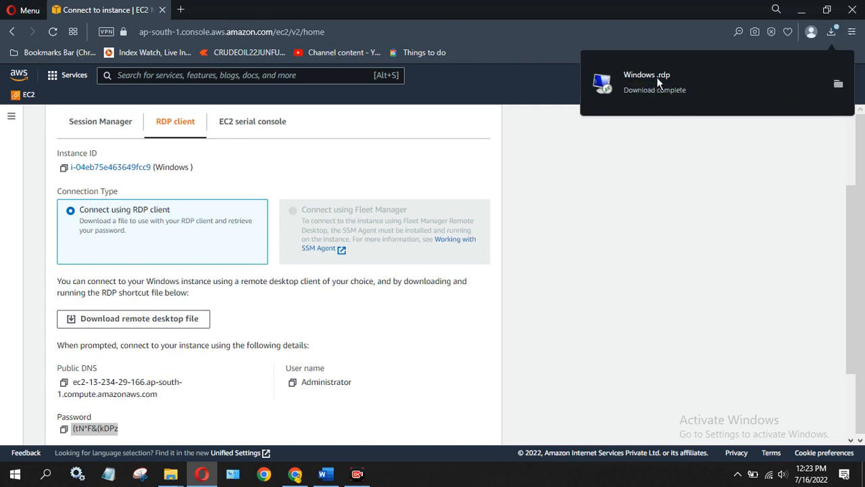
{"action": "left_click", "coordinate": [657, 78]}
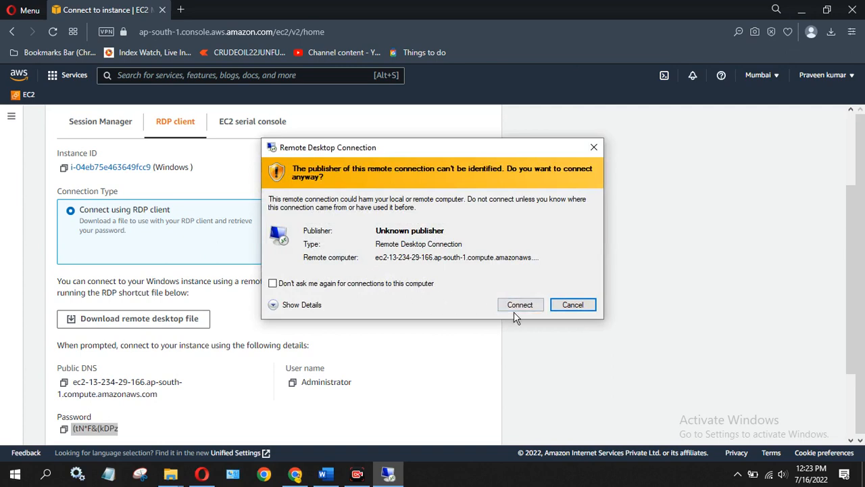
{"action": "left_click", "coordinate": [520, 305]}
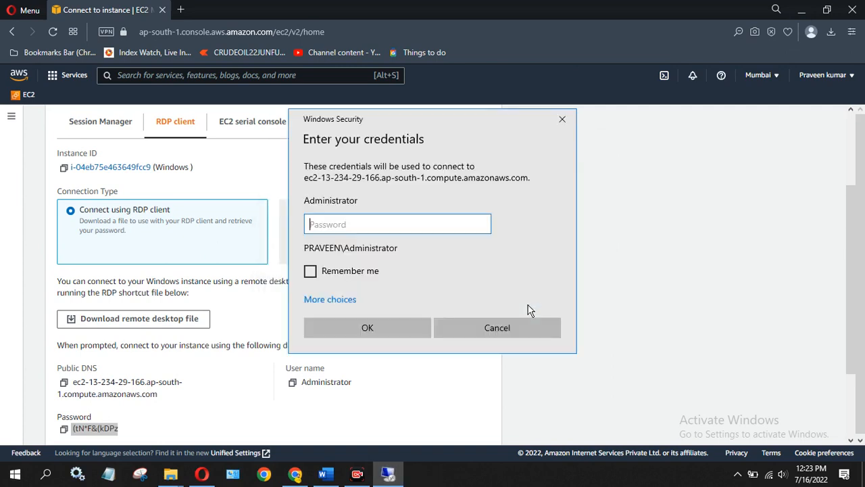
Paste the copied Administrator password into the remote desktop credentials and submit the login
{"action": "left_click", "coordinate": [332, 224]}
{"action": "key", "text": "ctrl+v"}
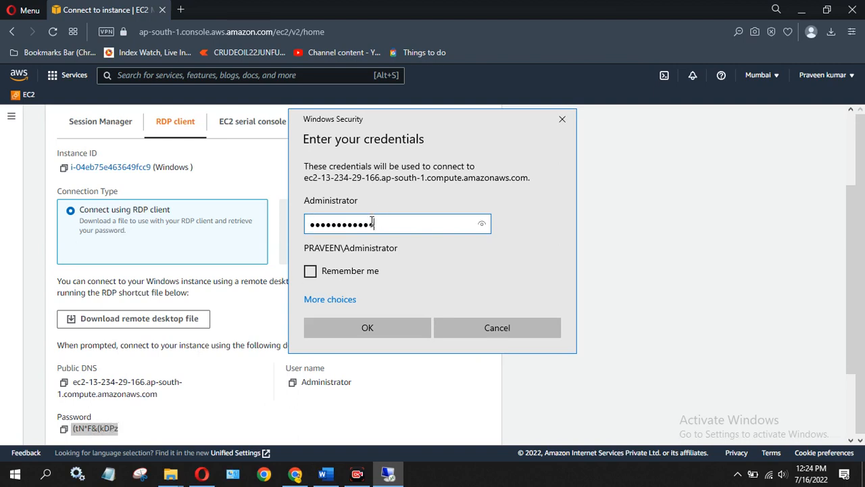
{"action": "left_click", "coordinate": [371, 328]}
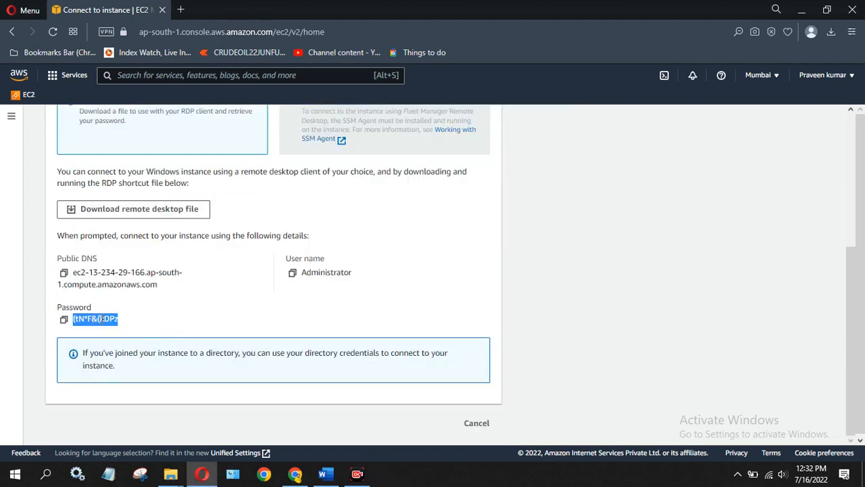
Copy the decrypted Windows password again from the instance's connection details
{"action": "left_click", "coordinate": [100, 318]}
{"action": "left_click_drag", "start_coordinate": [73, 318], "coordinate": [118, 319]}
{"action": "right_click", "coordinate": [103, 318]}
{"action": "left_click", "coordinate": [141, 369]}
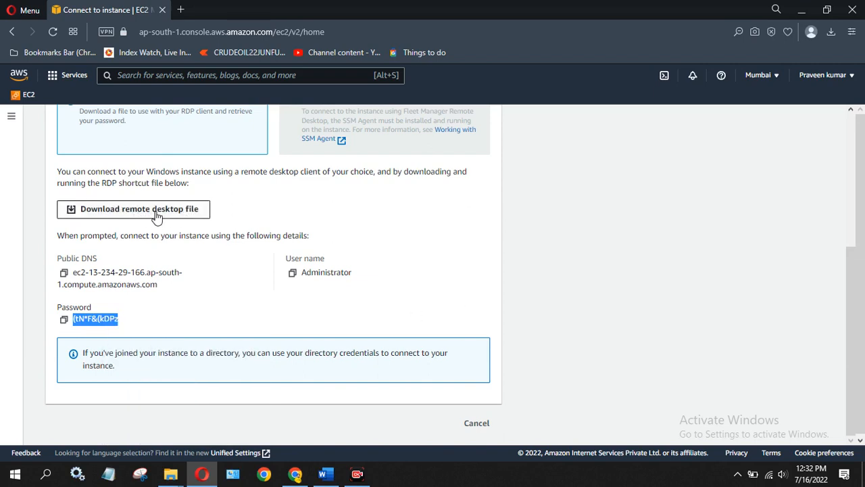
Reopen the downloaded remote desktop file and allow the connection from the unknown publisher
{"action": "left_click", "coordinate": [832, 37]}
{"action": "left_click", "coordinate": [648, 115]}
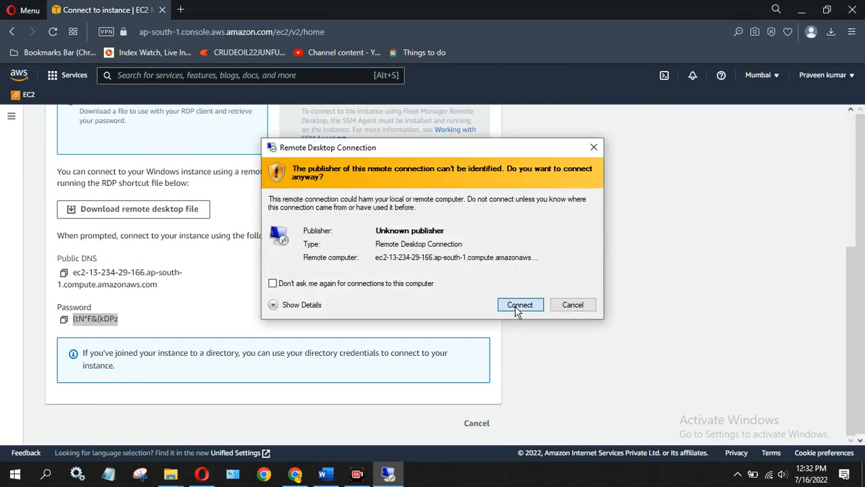
{"action": "left_click", "coordinate": [515, 305]}
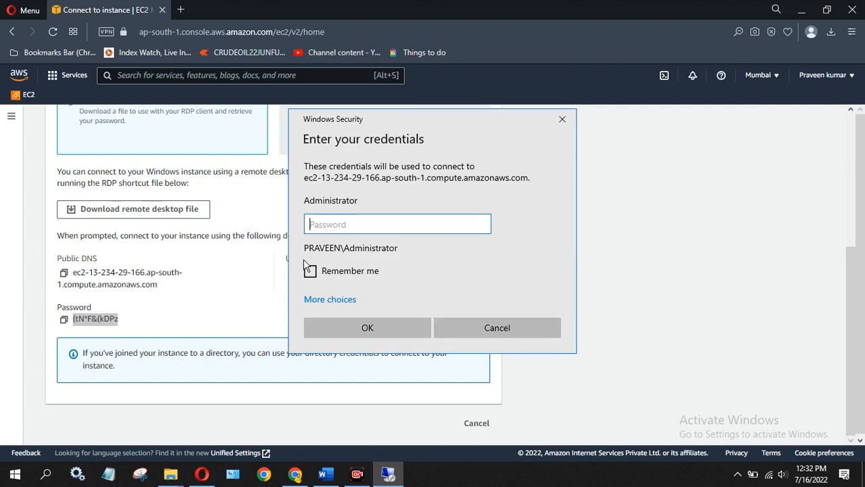
Paste the Administrator password into the remote desktop credentials, submit it and accept the untrusted certificate
{"action": "left_click_drag", "start_coordinate": [419, 120], "coordinate": [539, 138]}
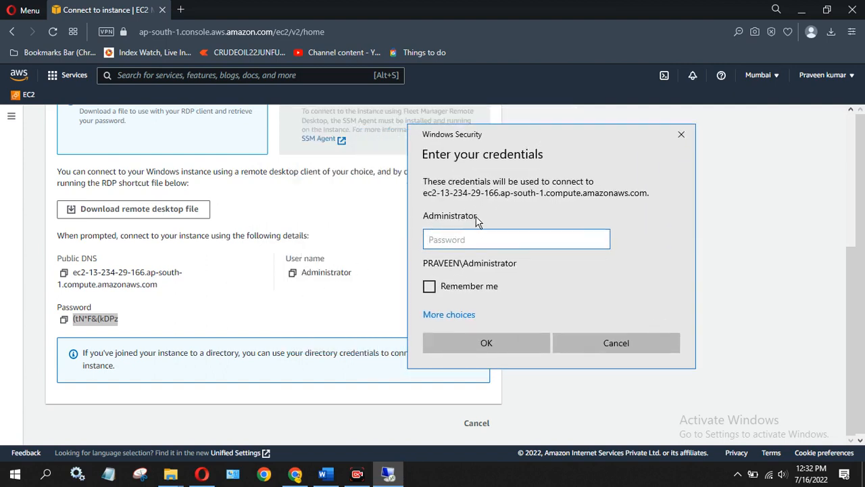
{"action": "right_click", "coordinate": [439, 238]}
{"action": "left_click", "coordinate": [475, 249]}
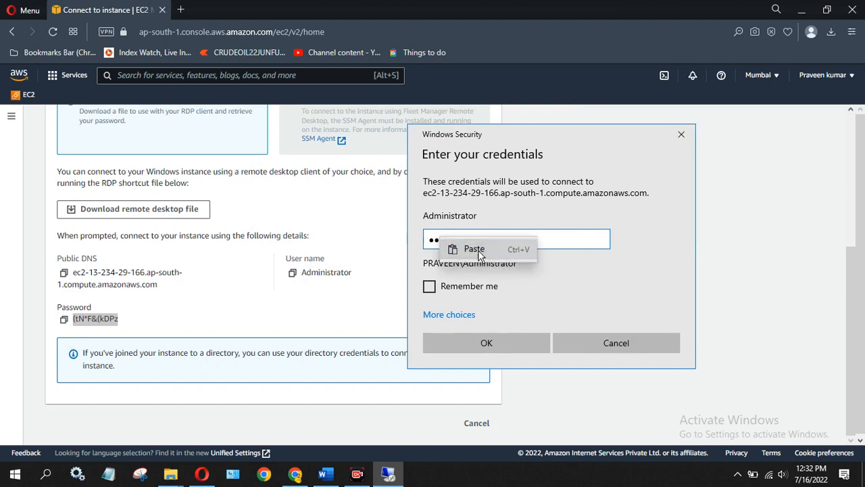
{"action": "left_click", "coordinate": [477, 339]}
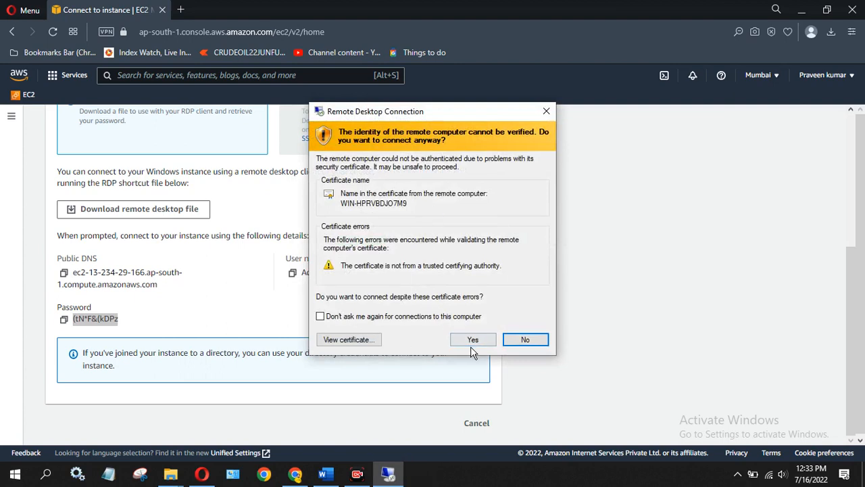
{"action": "left_click", "coordinate": [483, 340]}
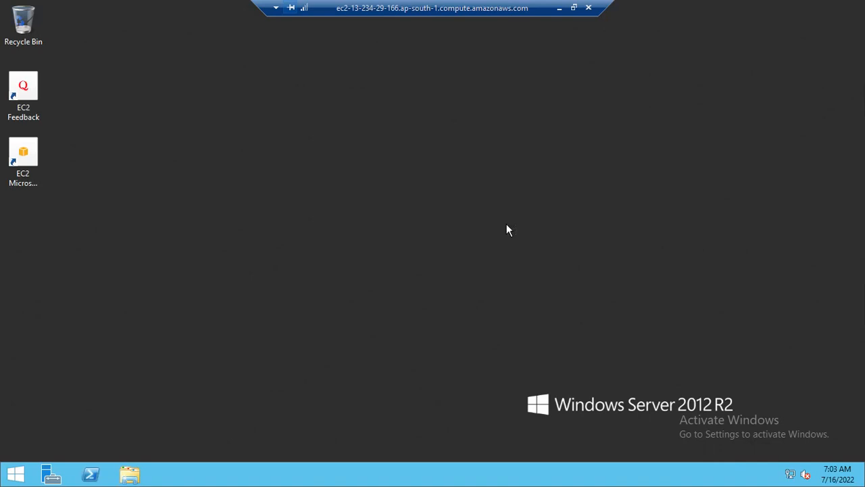
Refresh the remote server's desktop twice
{"action": "right_click", "coordinate": [385, 177]}
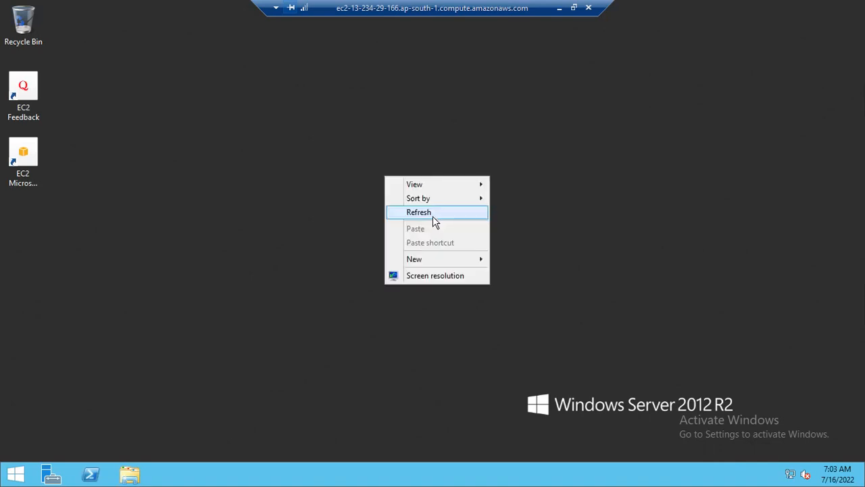
{"action": "left_click", "coordinate": [434, 223]}
{"action": "right_click", "coordinate": [315, 139]}
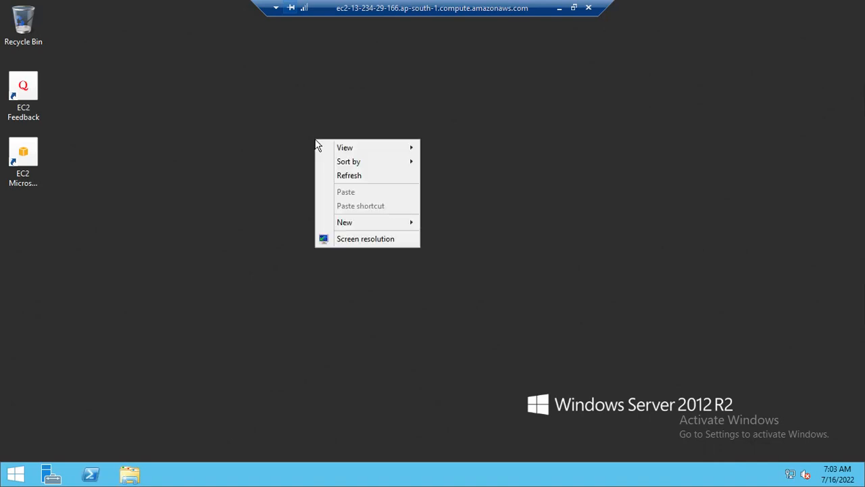
{"action": "left_click", "coordinate": [374, 176]}
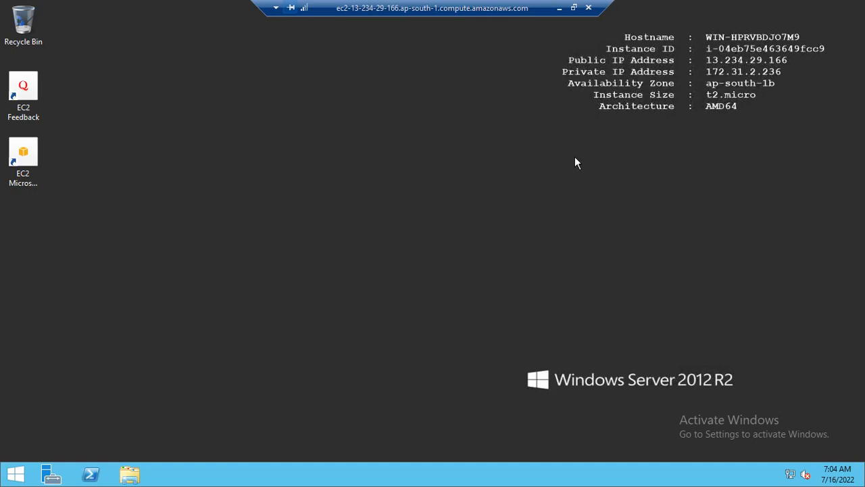
Open google.com in a new Internet Explorer tab on the server and turn off prompting for blocked website content
{"action": "left_click", "coordinate": [13, 475]}
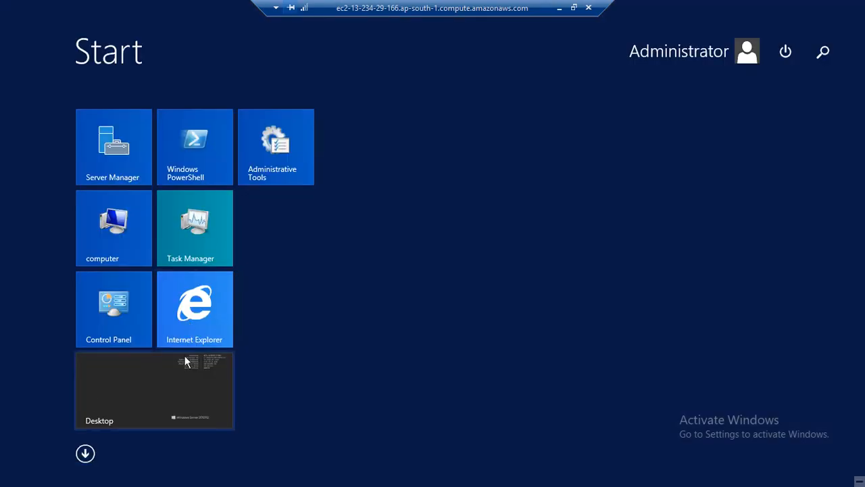
{"action": "left_click", "coordinate": [207, 329]}
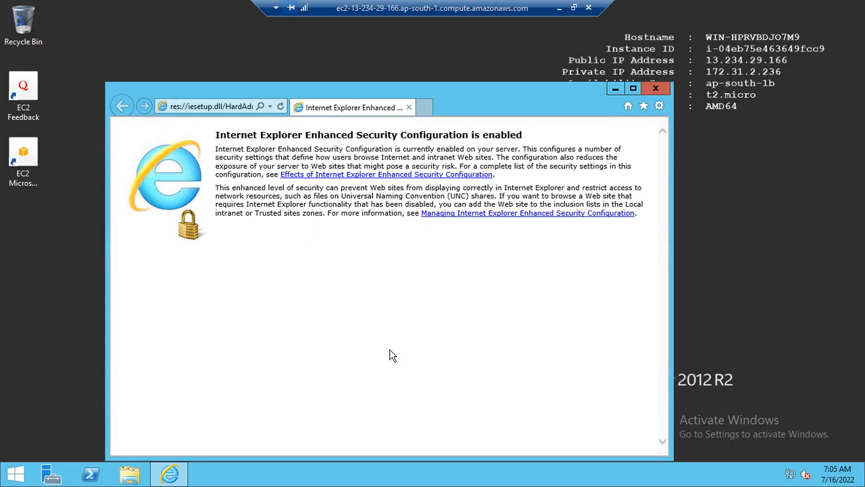
{"action": "left_click", "coordinate": [423, 108]}
{"action": "type", "text": "google.com/"}
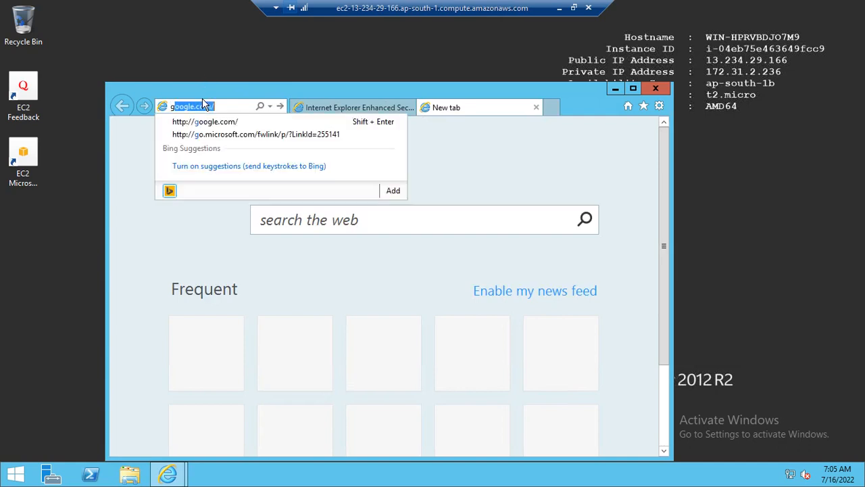
{"action": "key", "text": "Return"}
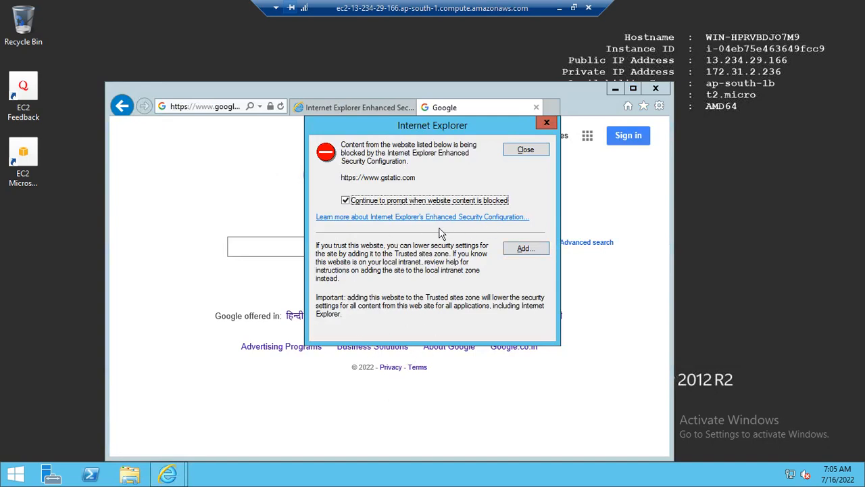
{"action": "left_click", "coordinate": [346, 201]}
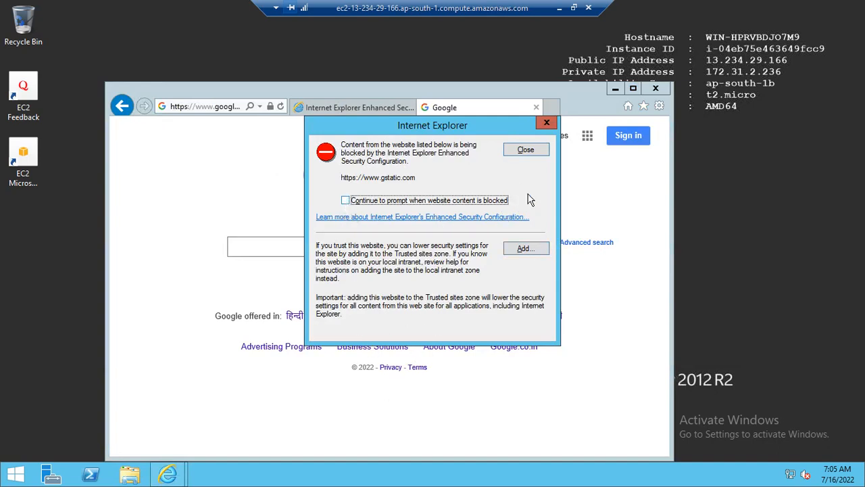
{"action": "left_click", "coordinate": [530, 149]}
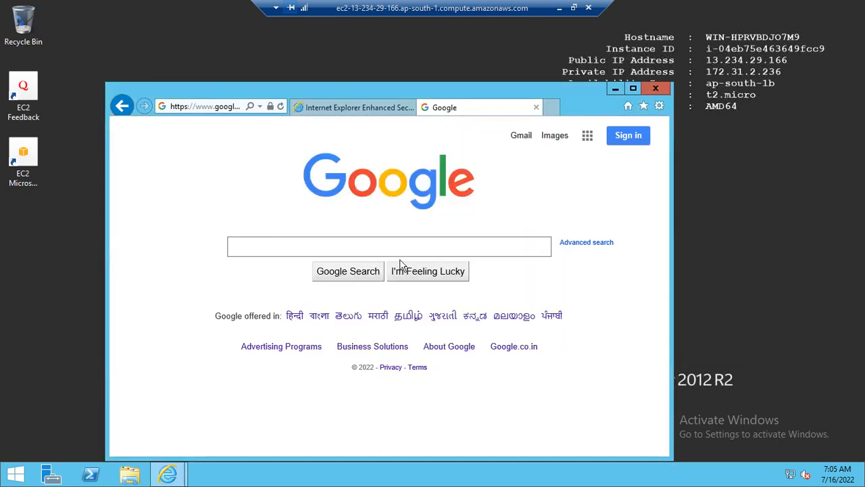
Search Google for "rose", switch to the image results and maximize the browser window
{"action": "left_click", "coordinate": [357, 245]}
{"action": "type", "text": "rose"}
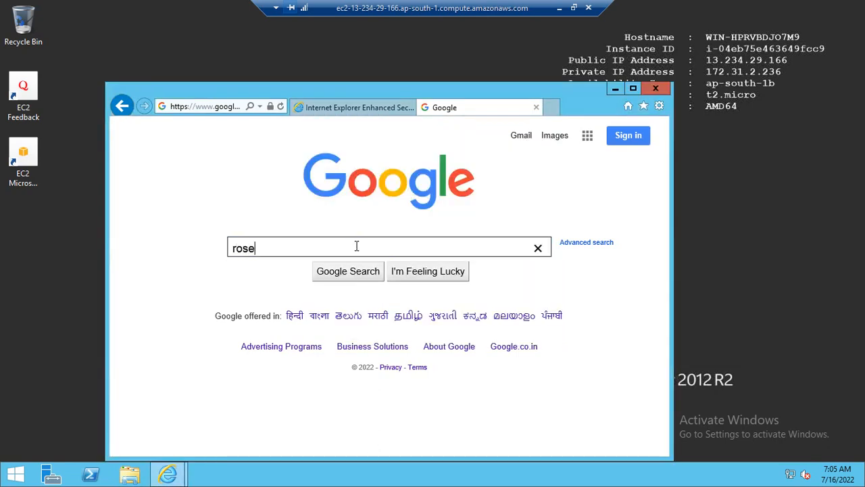
{"action": "key", "text": "Return"}
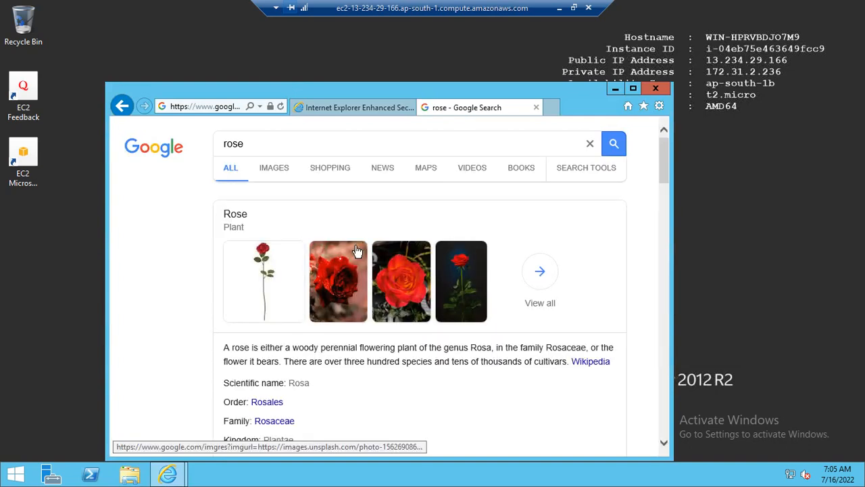
{"action": "left_click", "coordinate": [274, 169]}
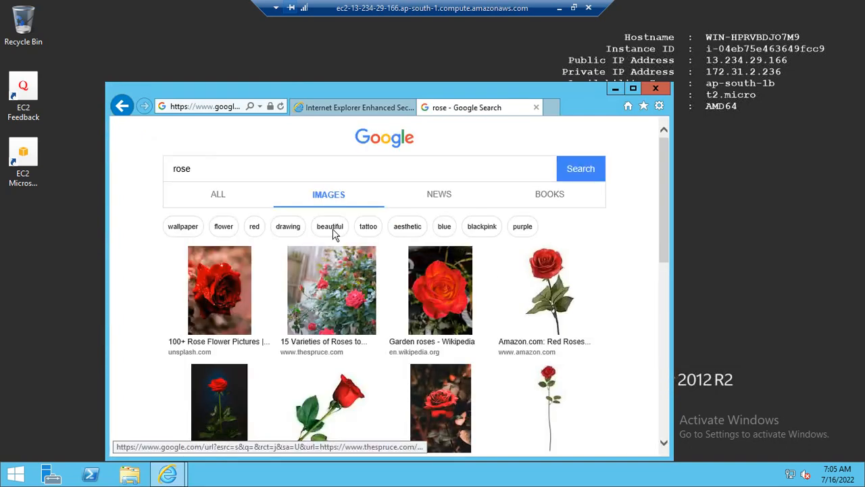
{"action": "double_click", "coordinate": [584, 92]}
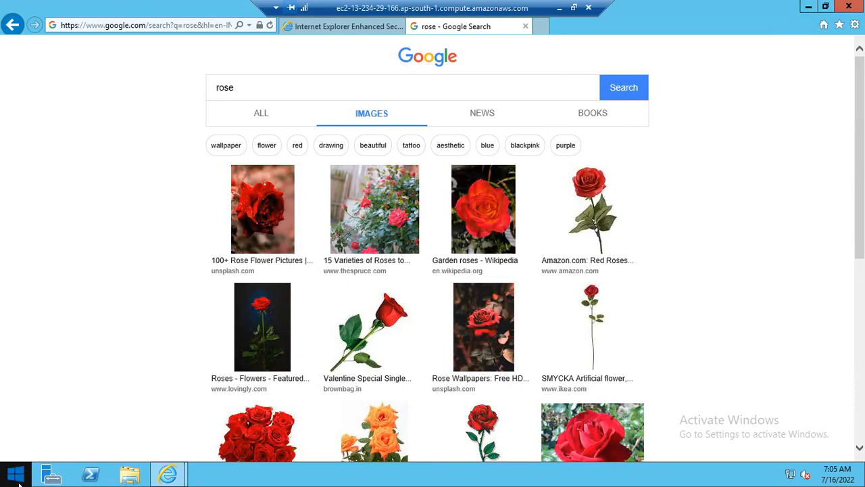
Disconnect the remote desktop session from the Windows Server instance
{"action": "left_click", "coordinate": [16, 474]}
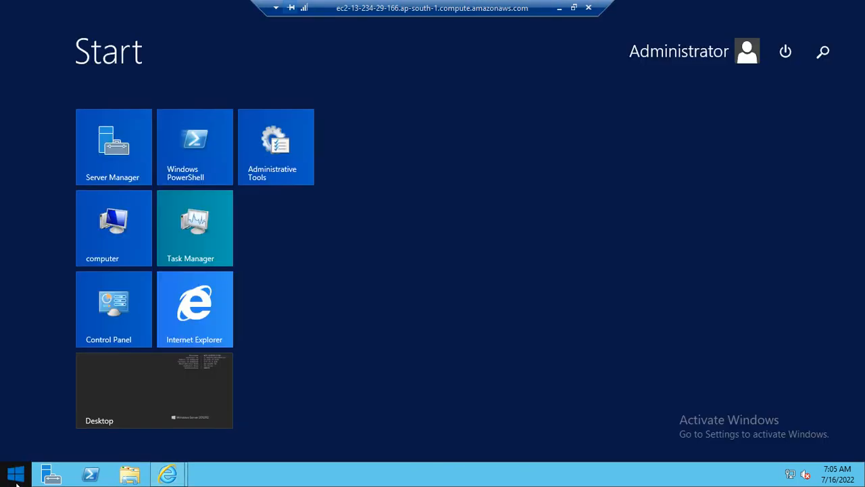
{"action": "left_click", "coordinate": [784, 53]}
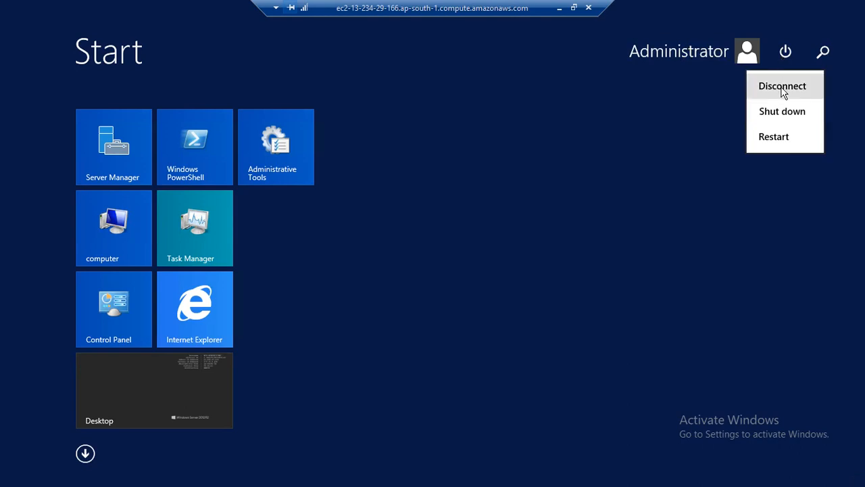
{"action": "left_click", "coordinate": [782, 88]}
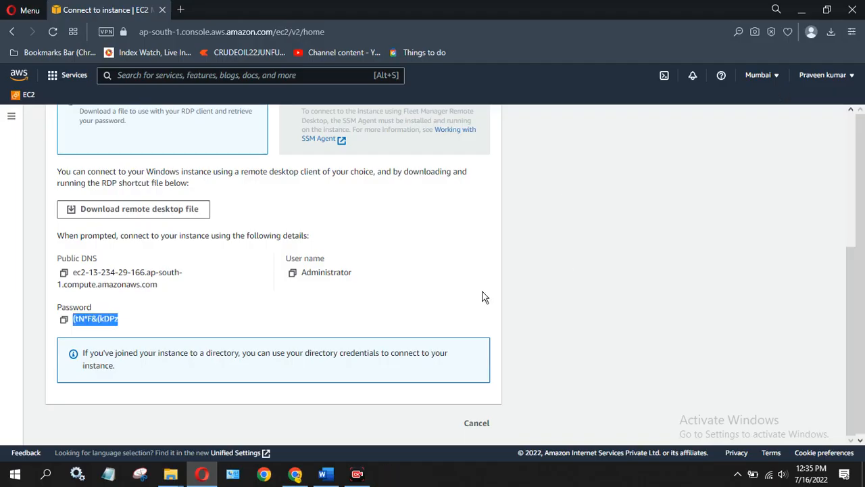
Return to the EC2 dashboard, collapse its navigation pane and list the running instances
{"action": "left_click_drag", "start_coordinate": [854, 299], "coordinate": [862, 146]}
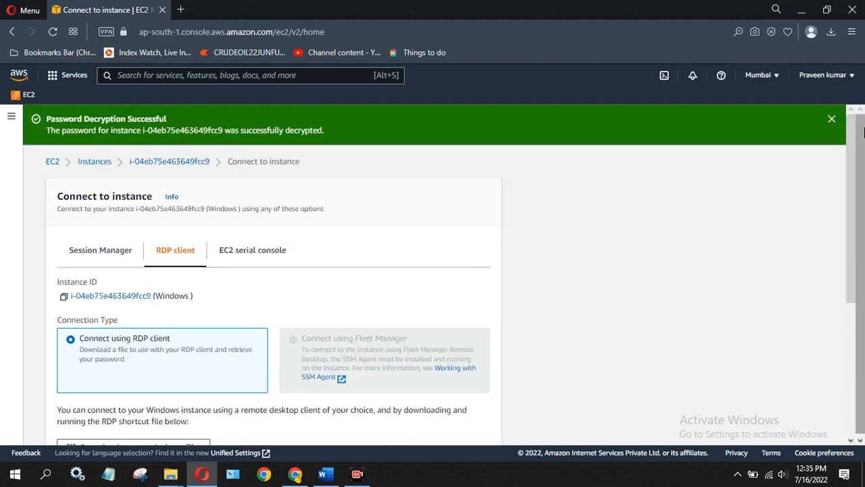
{"action": "left_click", "coordinate": [31, 95]}
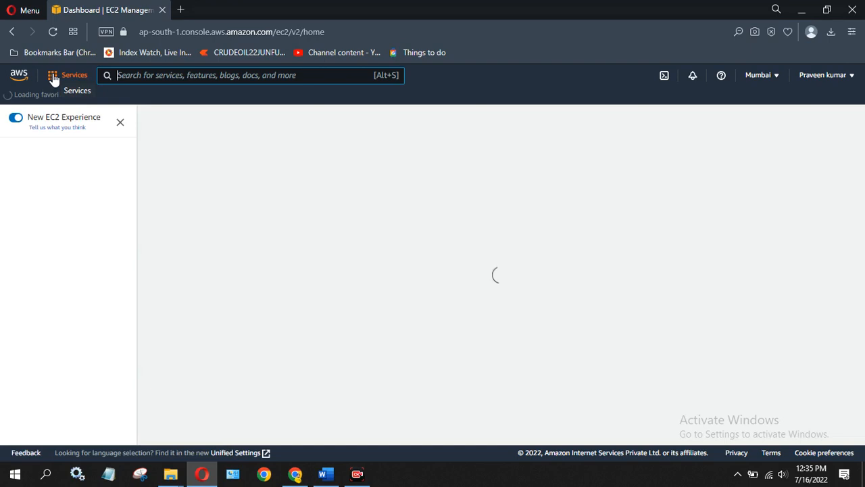
{"action": "left_click", "coordinate": [54, 78]}
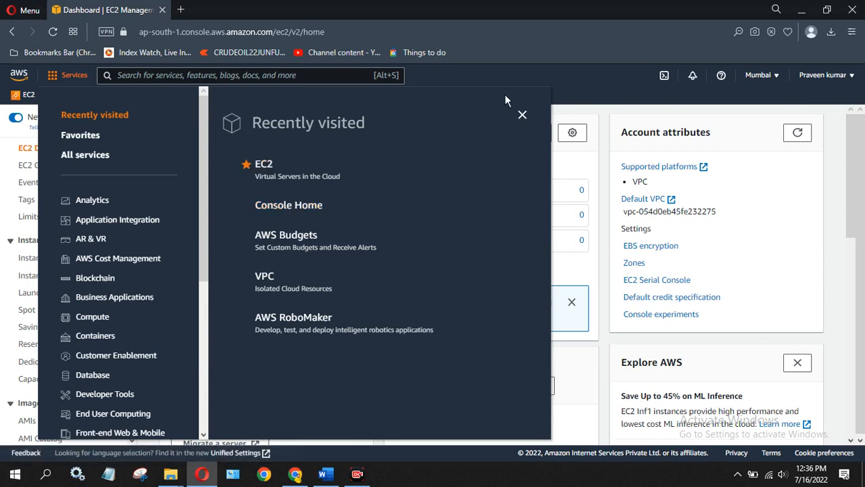
{"action": "left_click", "coordinate": [522, 115]}
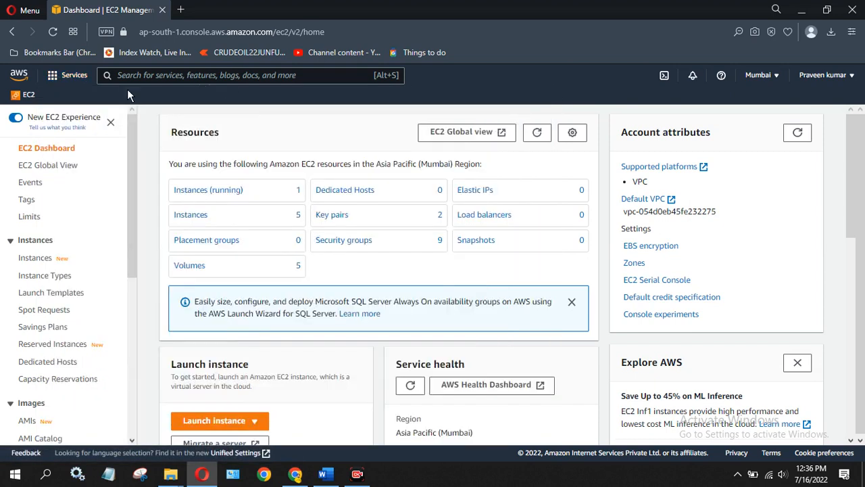
{"action": "left_click", "coordinate": [112, 123]}
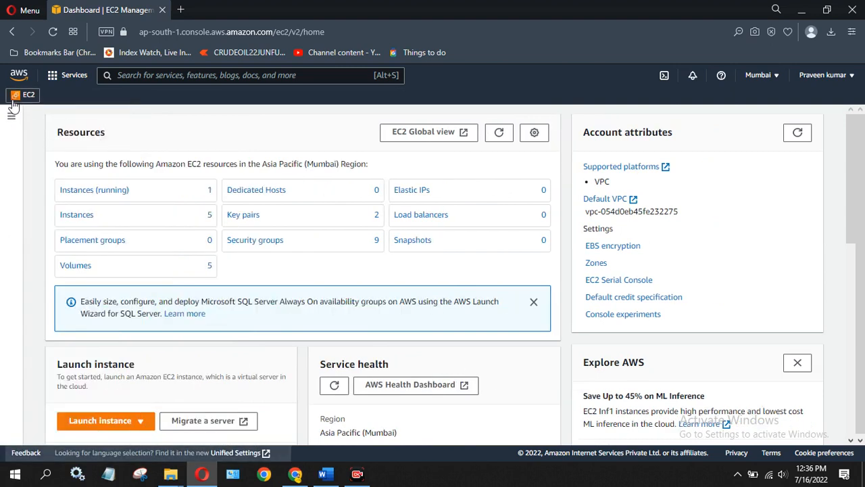
{"action": "left_click", "coordinate": [107, 194]}
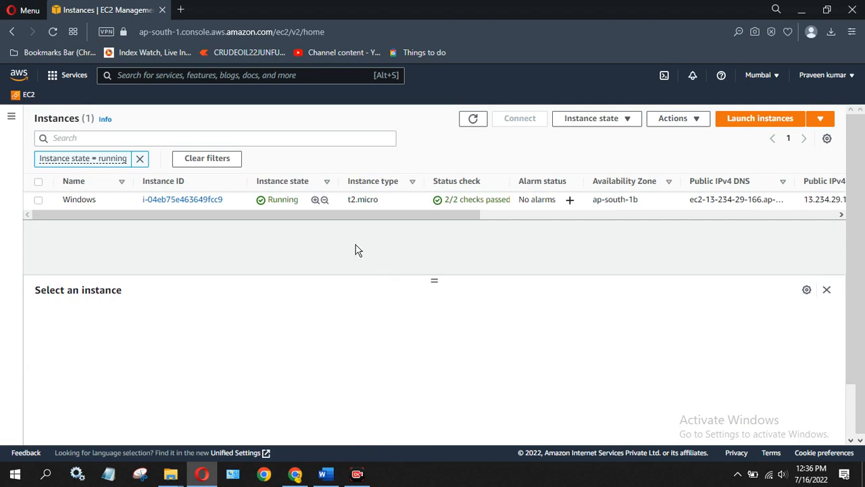
Stop the running Windows instance and confirm the request
{"action": "right_click", "coordinate": [395, 202]}
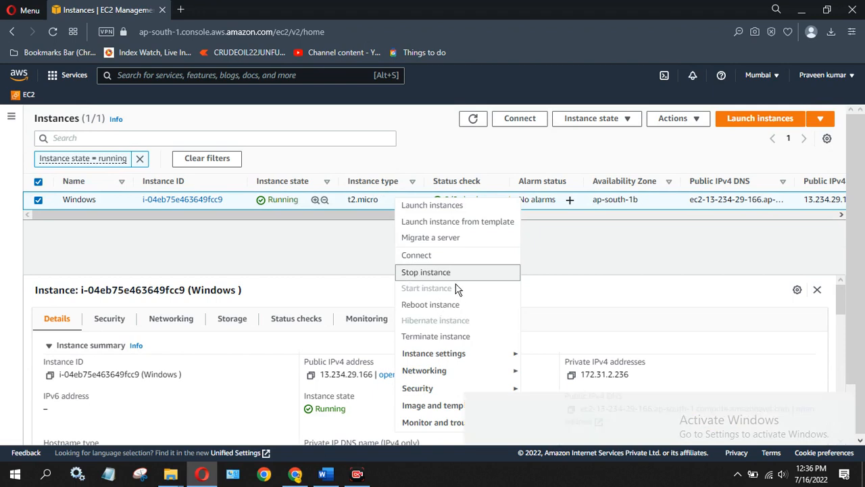
{"action": "left_click", "coordinate": [416, 274]}
{"action": "left_click", "coordinate": [576, 328]}
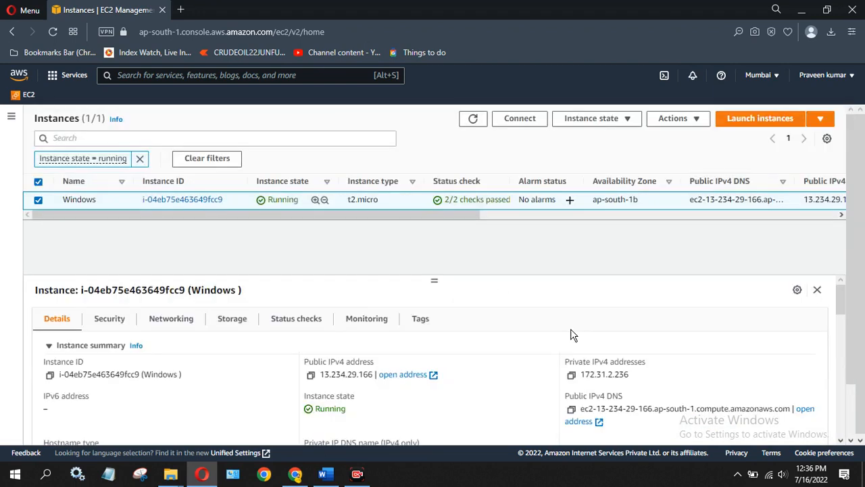